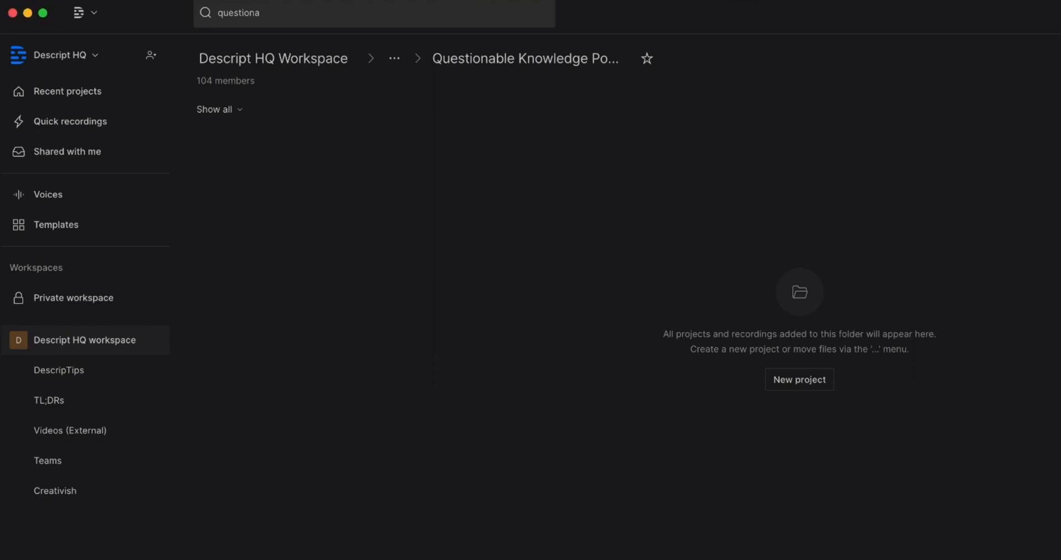
- Set the default project type to Audio in App Preferences
{"action": "left_click", "coordinate": [93, 14]}
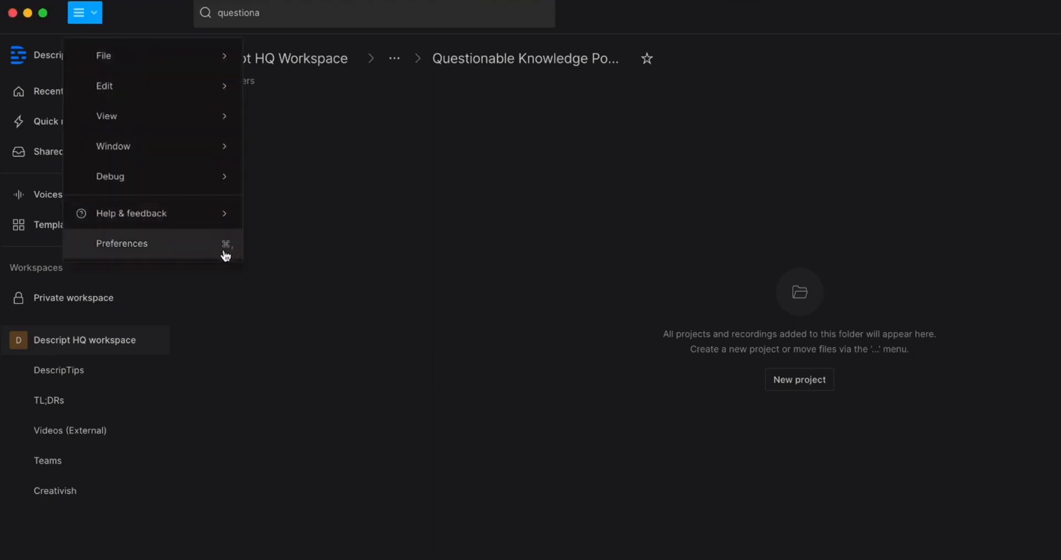
{"action": "left_click", "coordinate": [226, 253]}
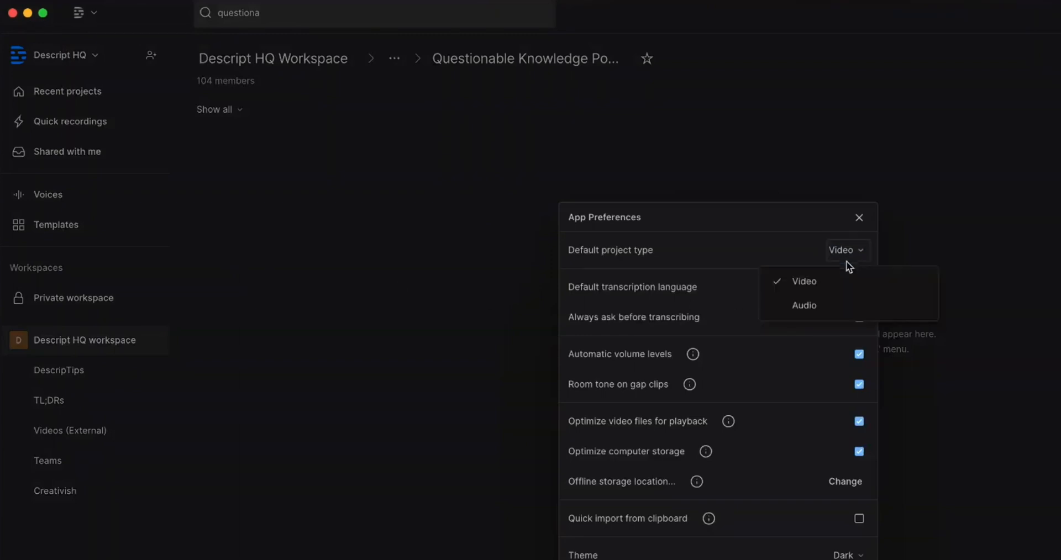
{"action": "left_click", "coordinate": [845, 305]}
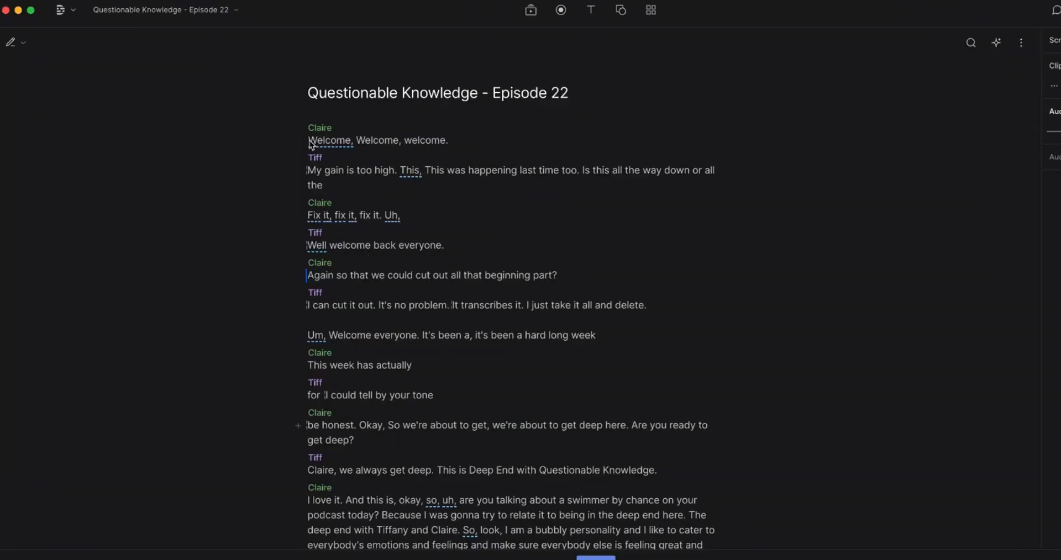
- Open the Episode 22 sequence in the multitrack timeline editor and choose the Range tool
{"action": "right_click", "coordinate": [310, 142]}
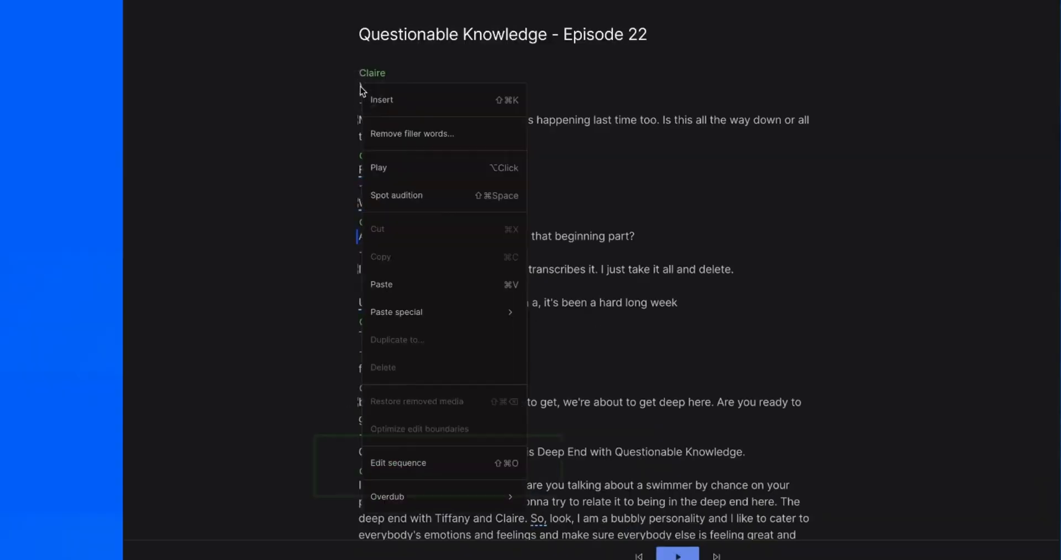
{"action": "left_click", "coordinate": [424, 470]}
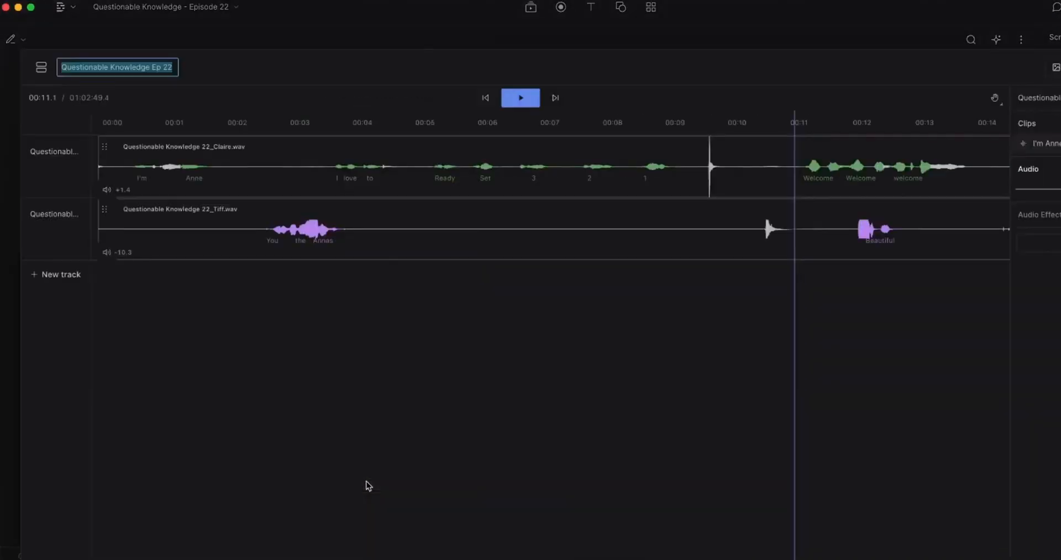
{"action": "scroll", "coordinate": [373, 484], "scroll_direction": "right", "scroll_amount": 5}
{"action": "left_click", "coordinate": [995, 98]}
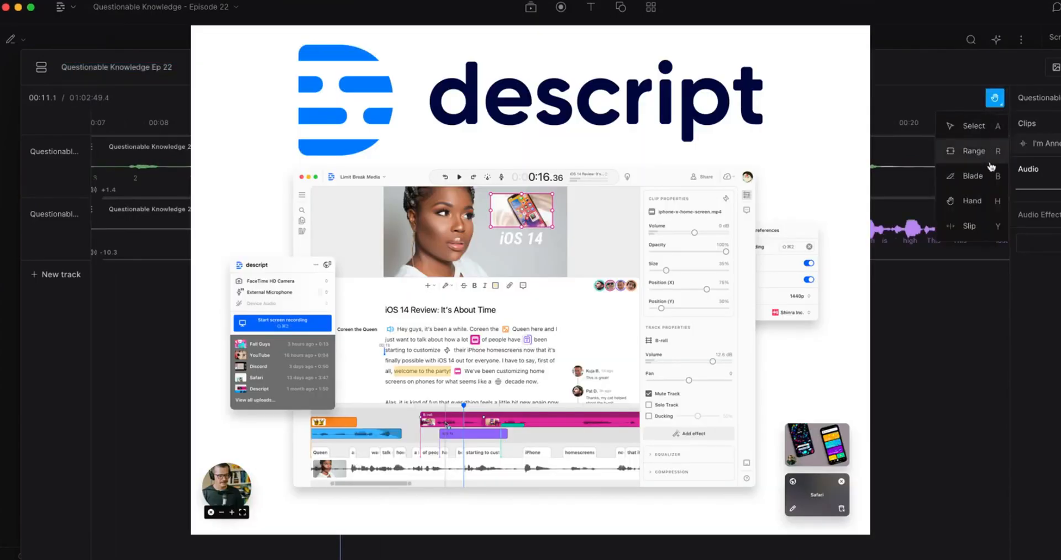
{"action": "left_click", "coordinate": [990, 162]}
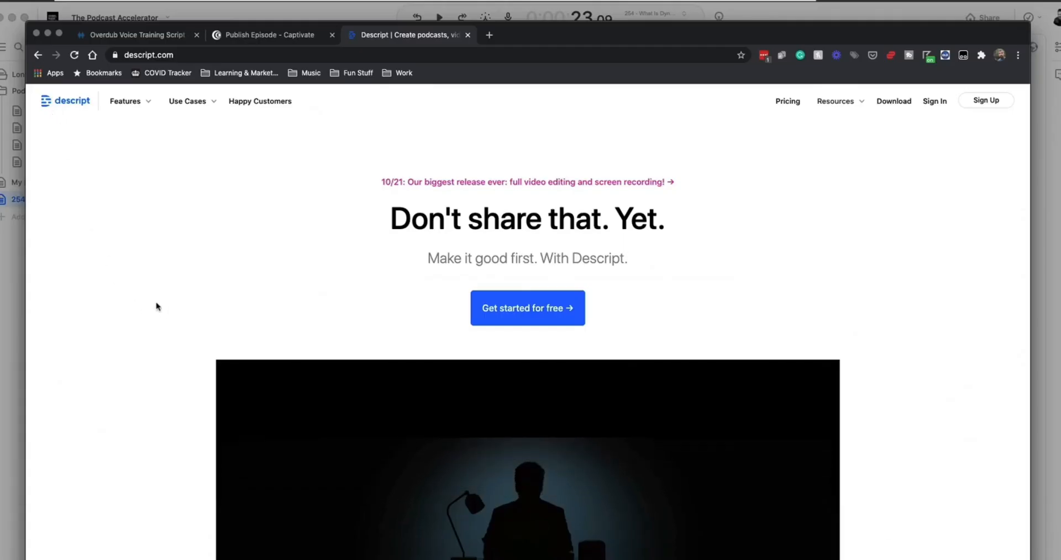
- Scroll the descript.com homepage past the hero video and the Capture, Edit and Share lists to the app screenshot
{"action": "scroll", "coordinate": [133, 317], "scroll_direction": "down", "scroll_amount": 3}
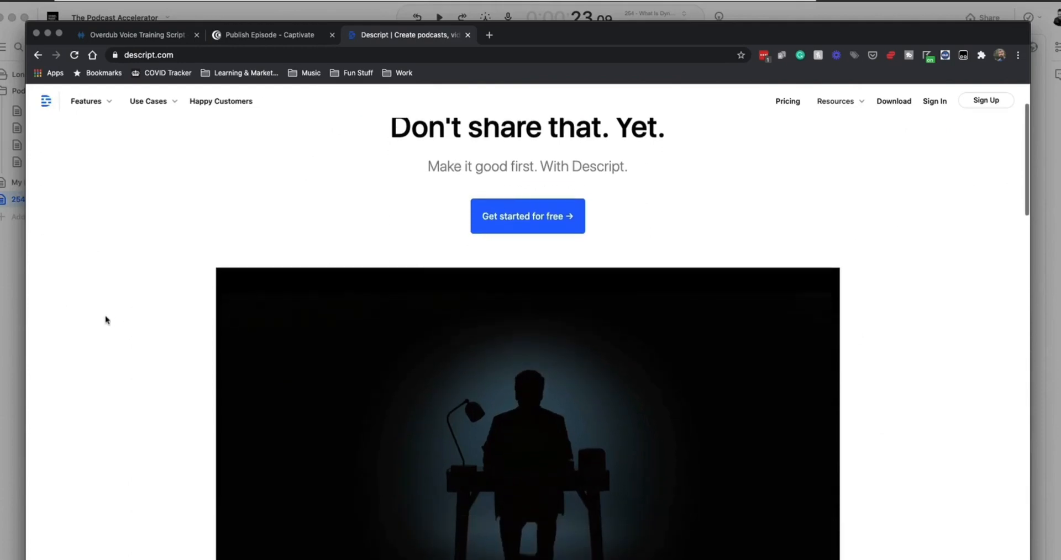
{"action": "scroll", "coordinate": [107, 320], "scroll_direction": "down", "scroll_amount": 3}
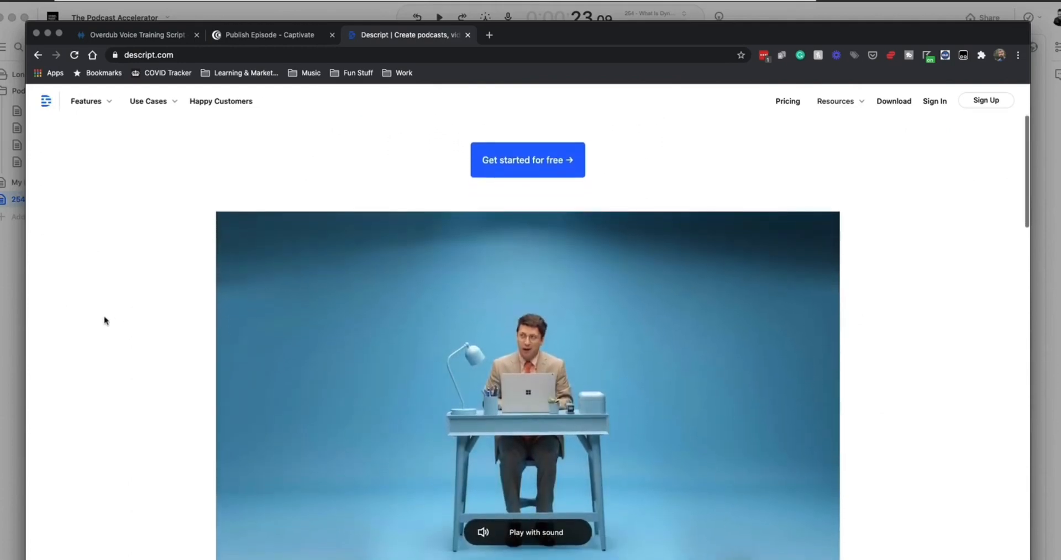
{"action": "scroll", "coordinate": [107, 319], "scroll_direction": "down", "scroll_amount": 2}
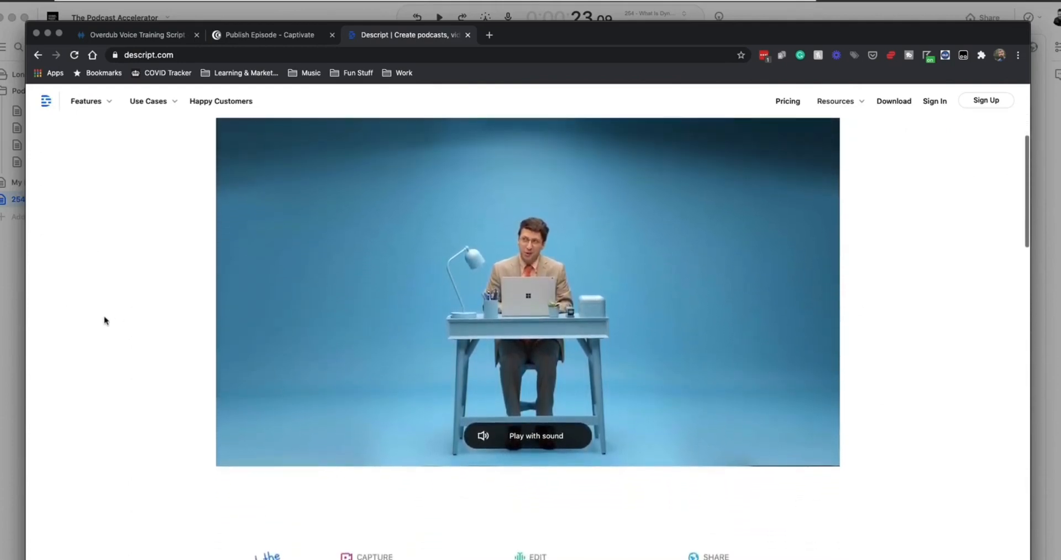
{"action": "scroll", "coordinate": [106, 320], "scroll_direction": "down", "scroll_amount": 3}
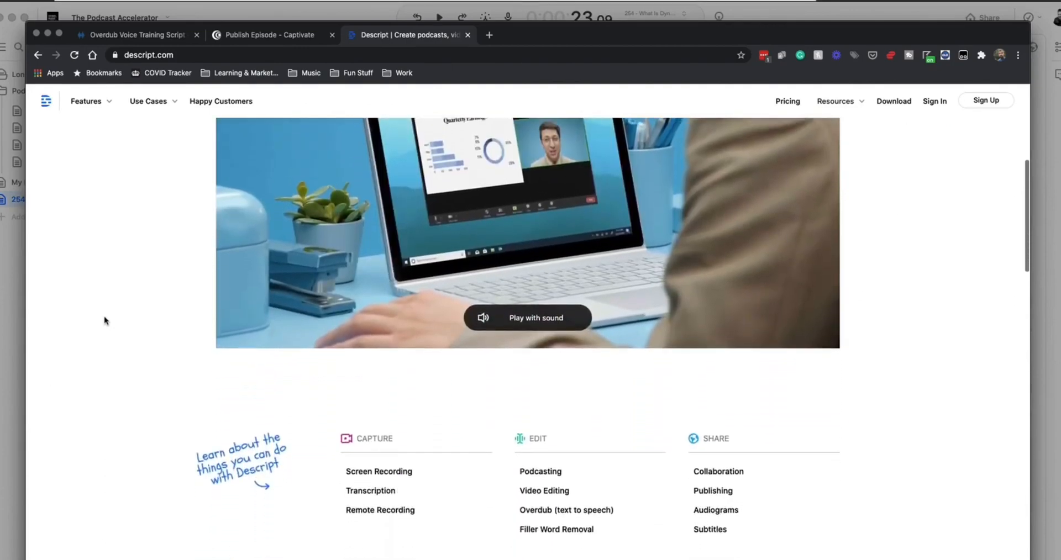
{"action": "scroll", "coordinate": [106, 320], "scroll_direction": "down", "scroll_amount": 3}
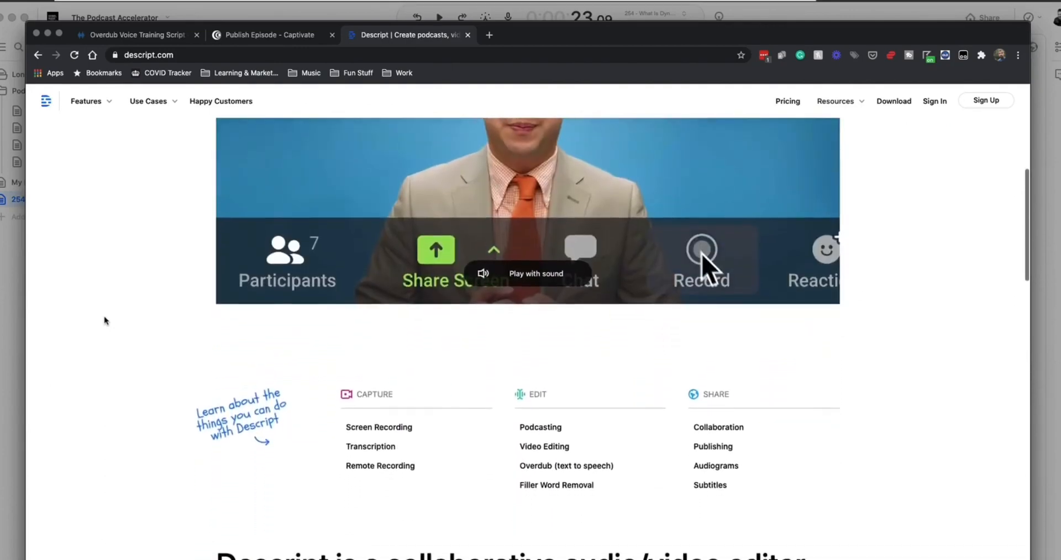
{"action": "scroll", "coordinate": [106, 320], "scroll_direction": "down", "scroll_amount": 2}
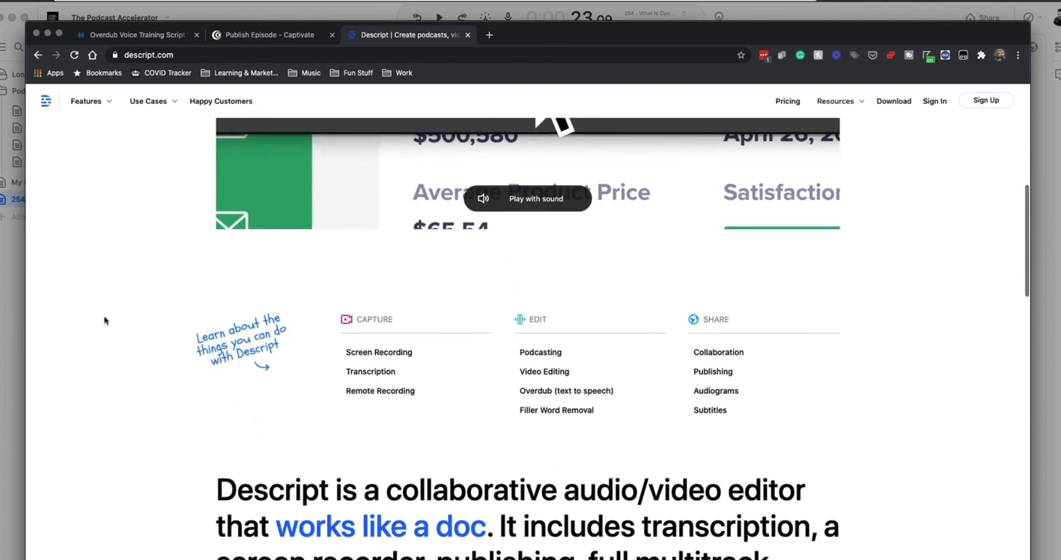
{"action": "scroll", "coordinate": [106, 321], "scroll_direction": "down", "scroll_amount": 3}
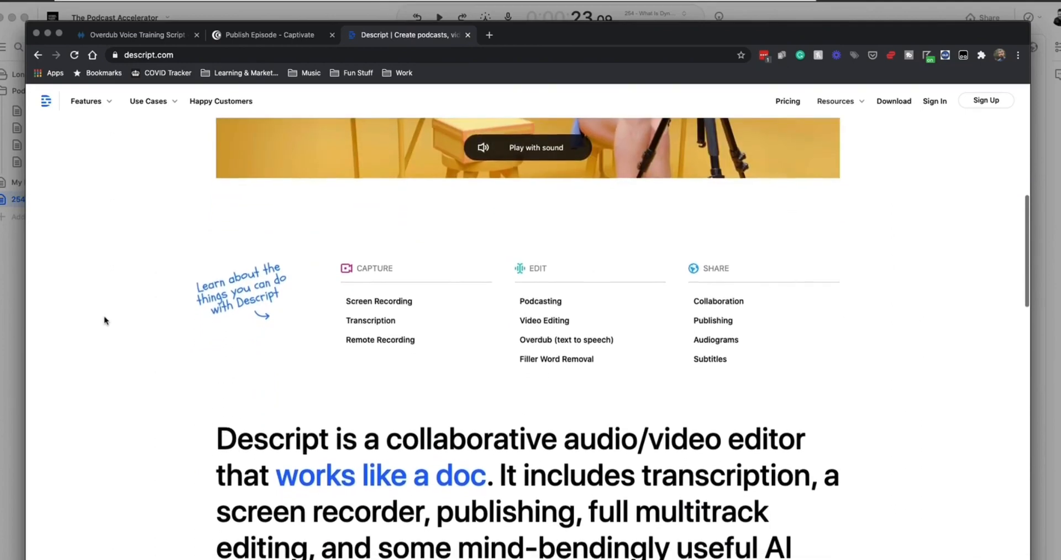
{"action": "scroll", "coordinate": [106, 320], "scroll_direction": "down", "scroll_amount": 1}
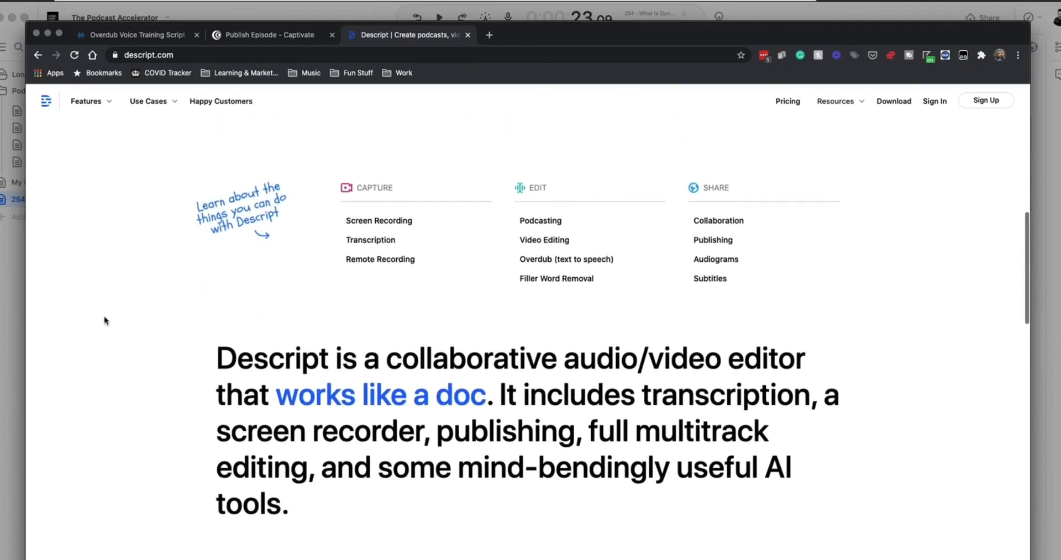
{"action": "scroll", "coordinate": [105, 321], "scroll_direction": "down", "scroll_amount": 2}
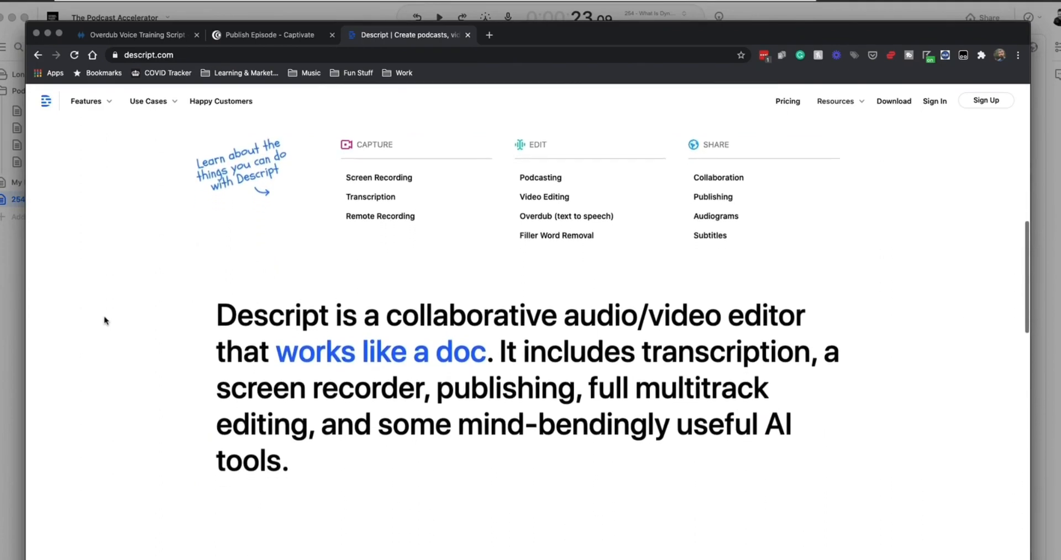
{"action": "scroll", "coordinate": [105, 320], "scroll_direction": "down", "scroll_amount": 3}
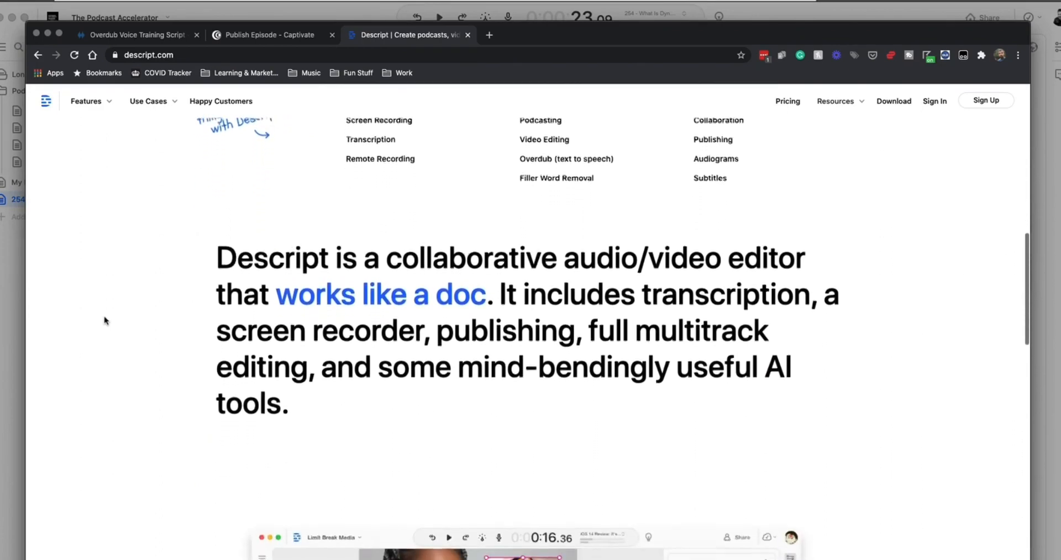
{"action": "scroll", "coordinate": [105, 321], "scroll_direction": "down", "scroll_amount": 2}
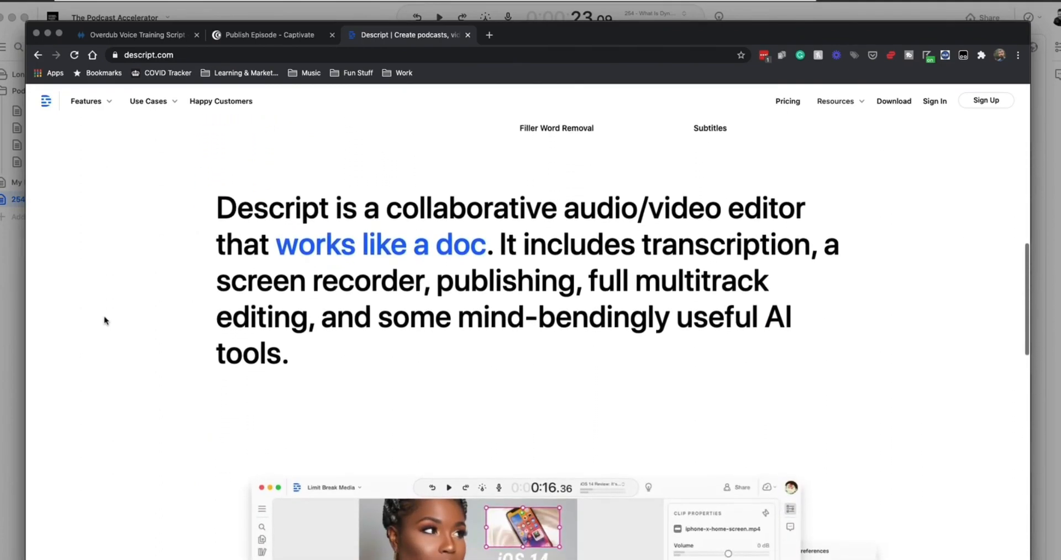
{"action": "scroll", "coordinate": [105, 320], "scroll_direction": "down", "scroll_amount": 3}
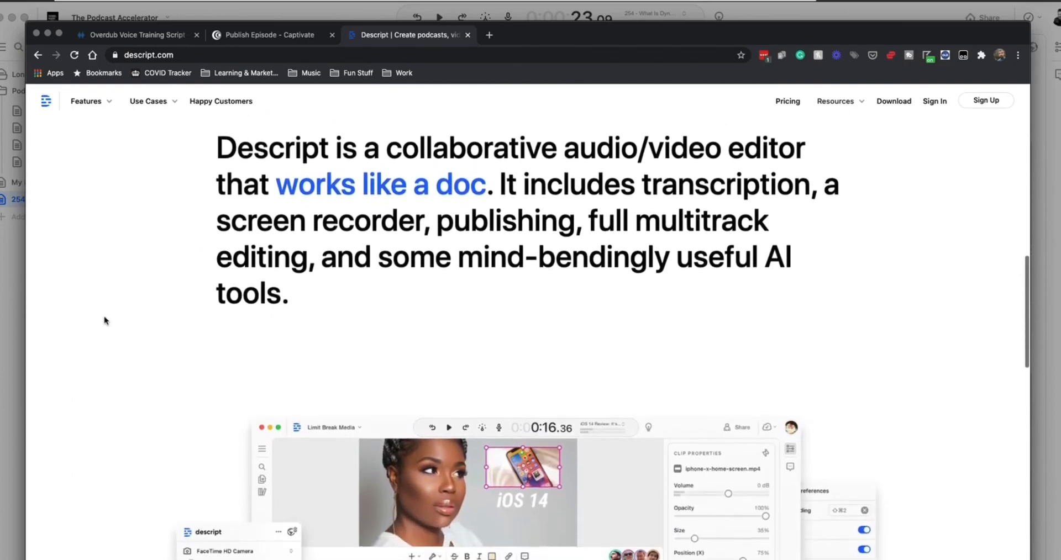
{"action": "scroll", "coordinate": [105, 321], "scroll_direction": "down", "scroll_amount": 1}
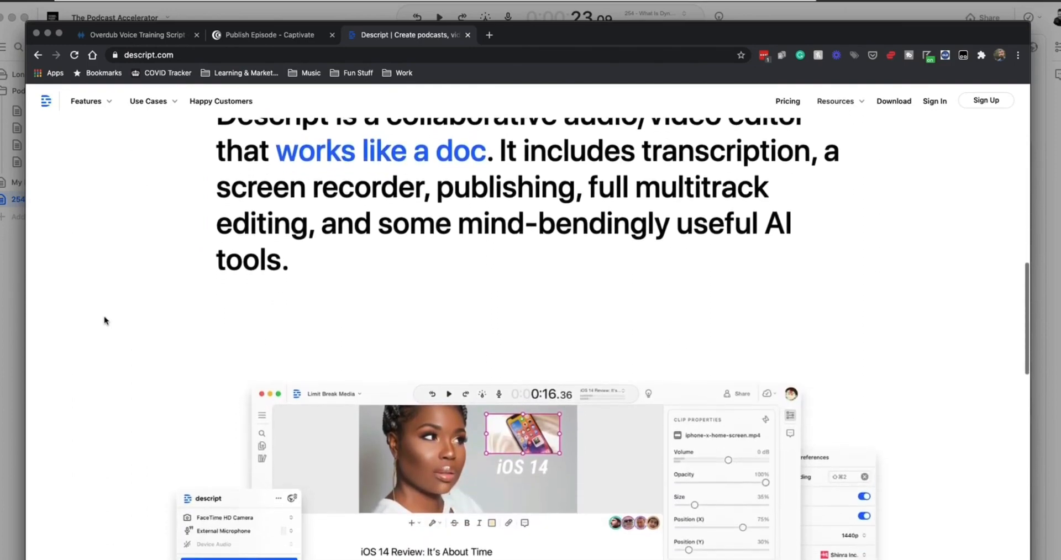
{"action": "scroll", "coordinate": [105, 320], "scroll_direction": "down", "scroll_amount": 3}
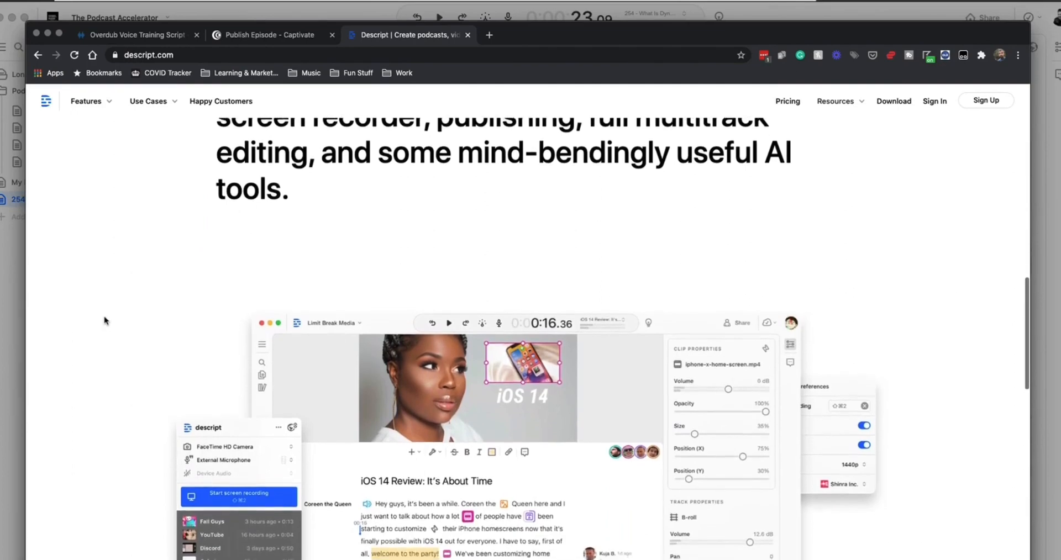
{"action": "scroll", "coordinate": [105, 320], "scroll_direction": "down", "scroll_amount": 4}
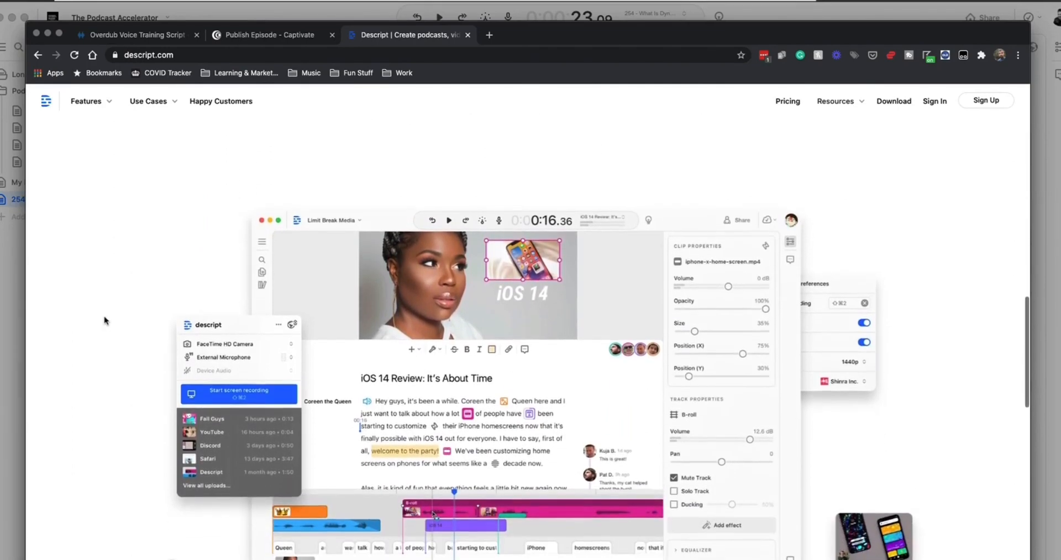
{"action": "scroll", "coordinate": [105, 320], "scroll_direction": "down", "scroll_amount": 2}
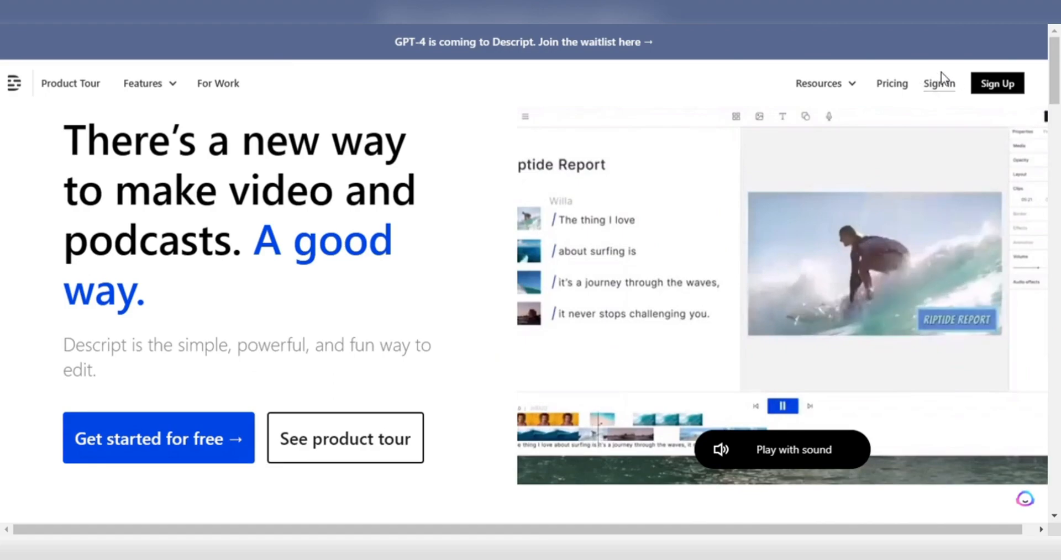
- Go to the Descript sign-in page using Sign In at the top right
{"action": "left_click", "coordinate": [940, 72]}
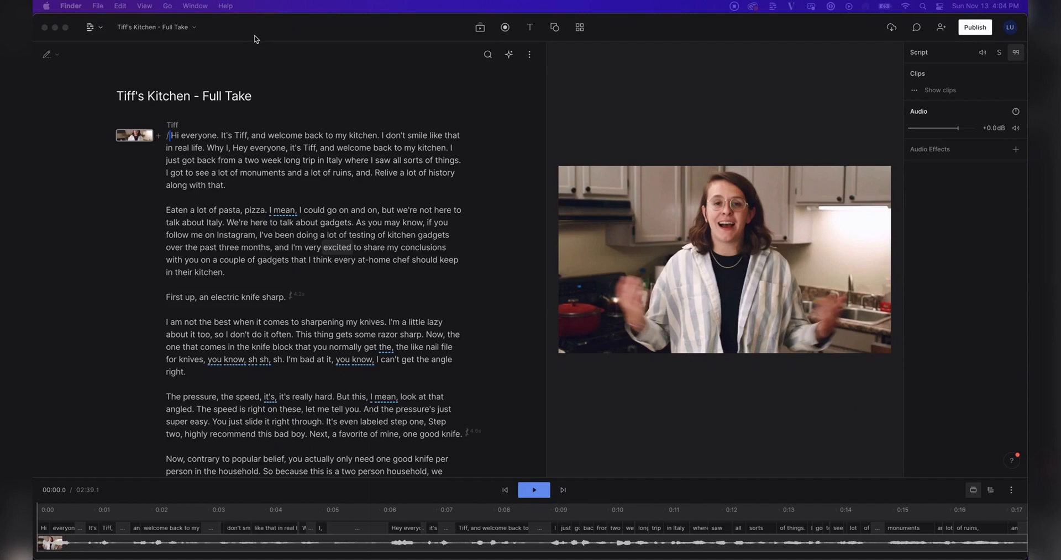
- Select the opening words 'Hi everyone.' at the start of the Tiff's Kitchen script
{"action": "left_click", "coordinate": [255, 140]}
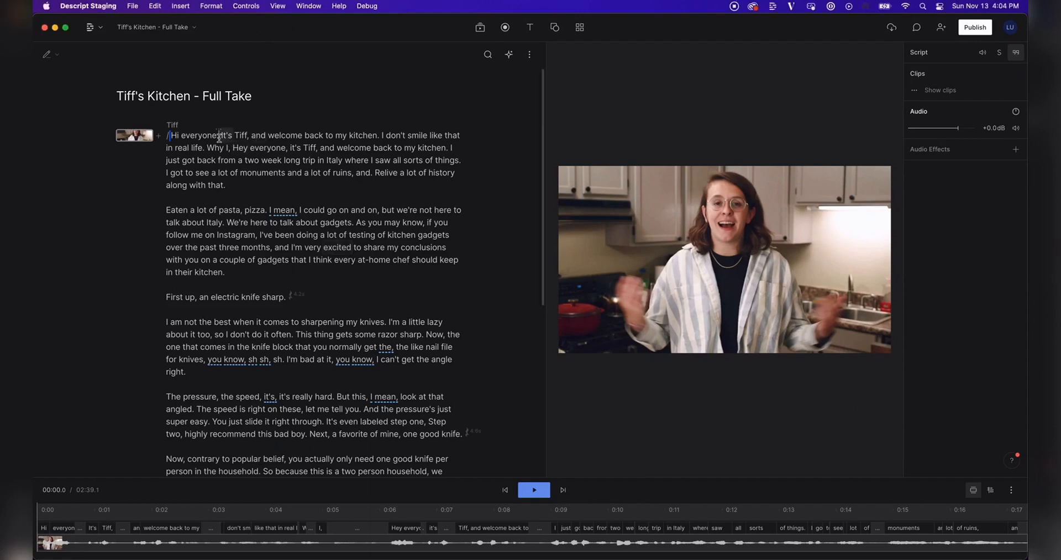
{"action": "left_click_drag", "start_coordinate": [219, 137], "coordinate": [168, 141]}
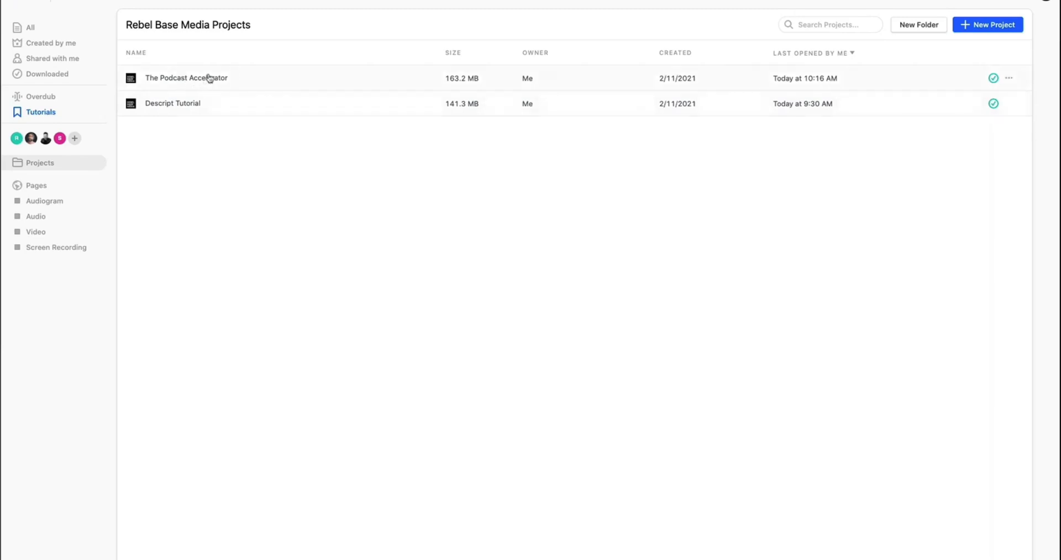
- In The Podcast Accelerator, add the episode 254 MP3 and assign its detected voice to an existing speaker
{"action": "left_click", "coordinate": [187, 82]}
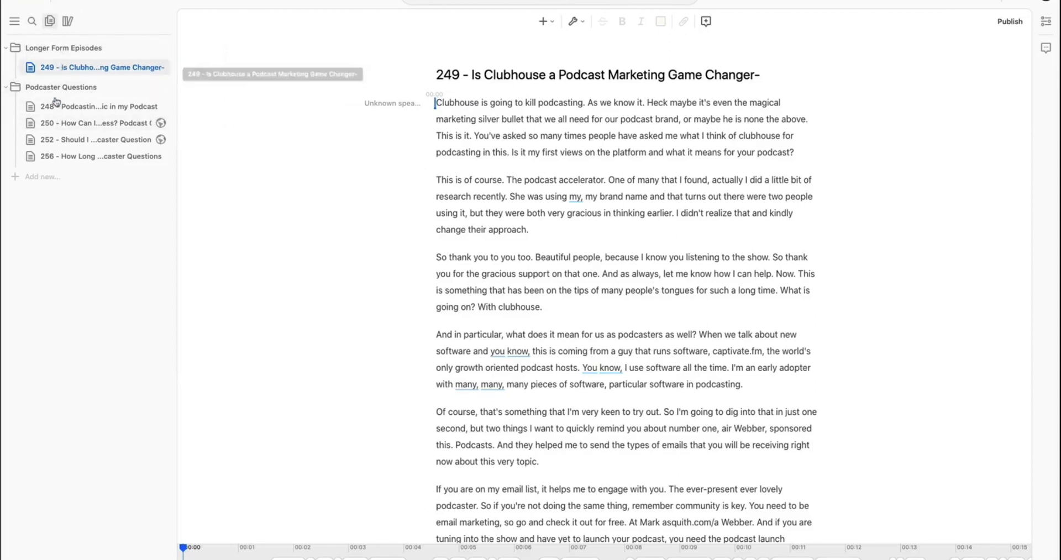
{"action": "left_click", "coordinate": [68, 23]}
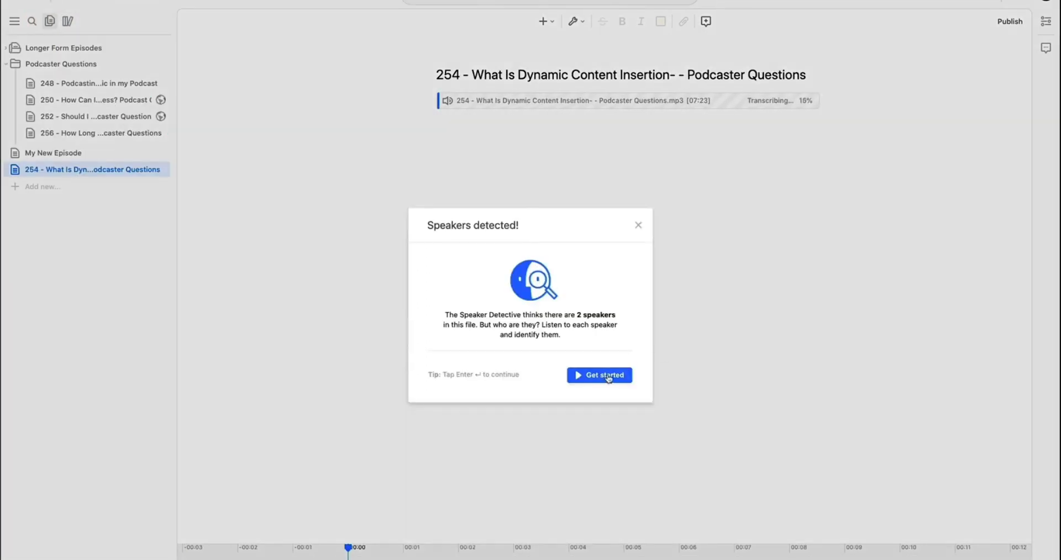
{"action": "left_click", "coordinate": [604, 375]}
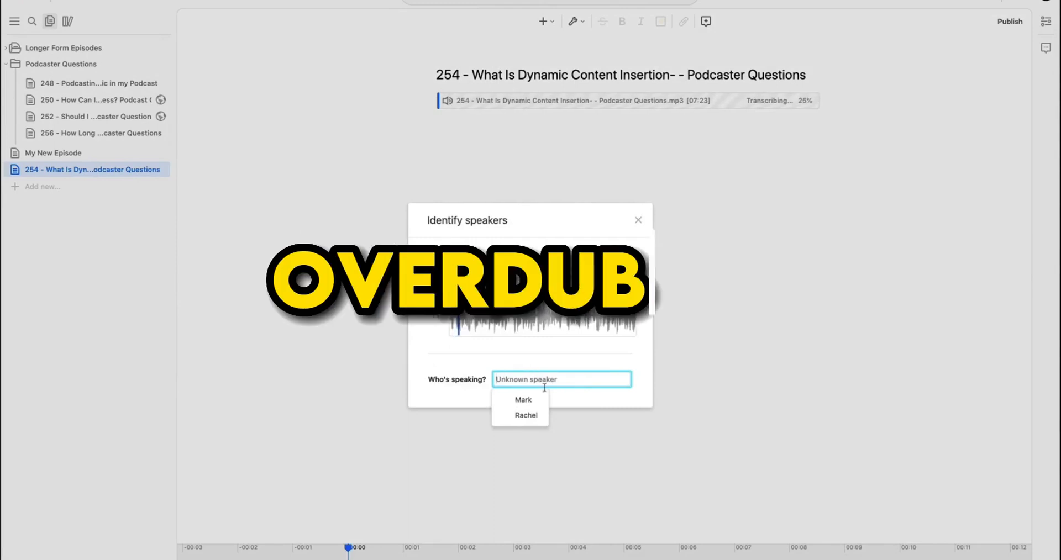
{"action": "left_click", "coordinate": [528, 400]}
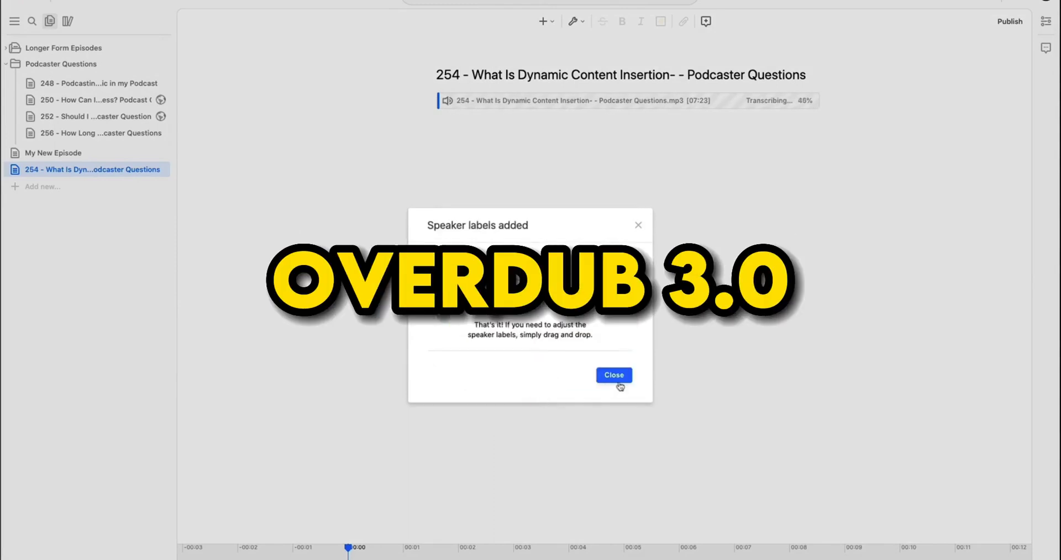
{"action": "left_click", "coordinate": [611, 378]}
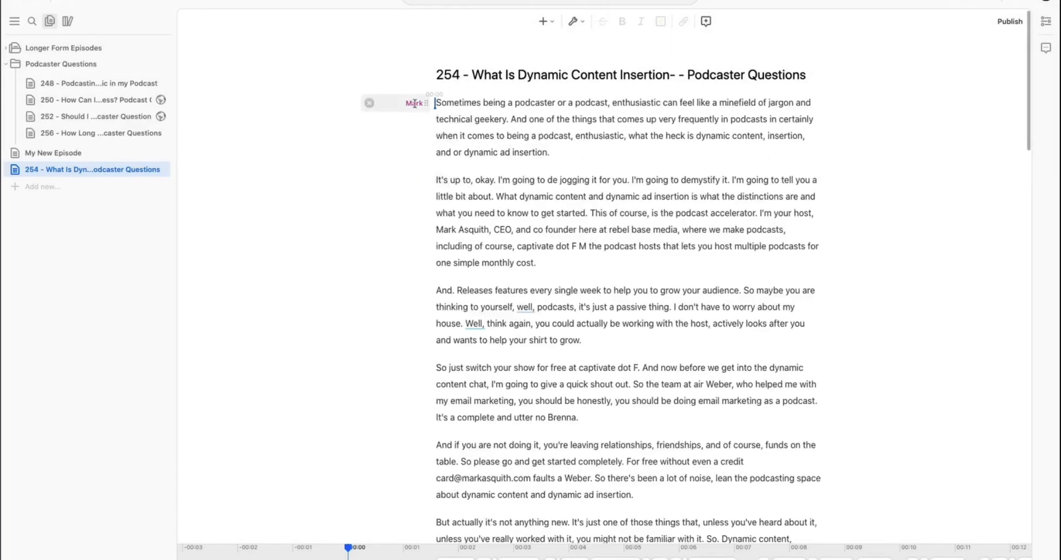
{"action": "scroll", "coordinate": [534, 82], "scroll_direction": "down", "scroll_amount": 10}
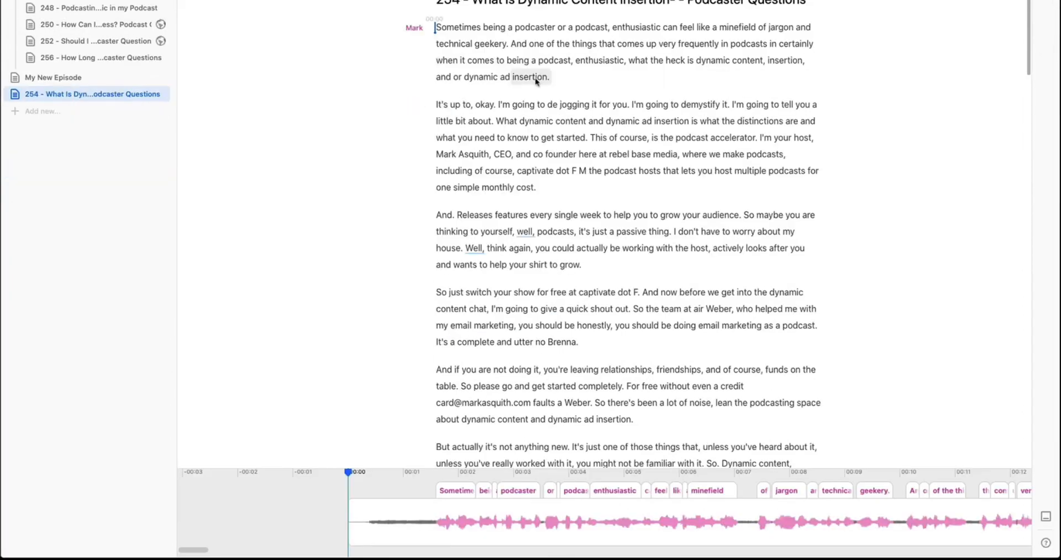
{"action": "scroll", "coordinate": [535, 82], "scroll_direction": "down", "scroll_amount": 15}
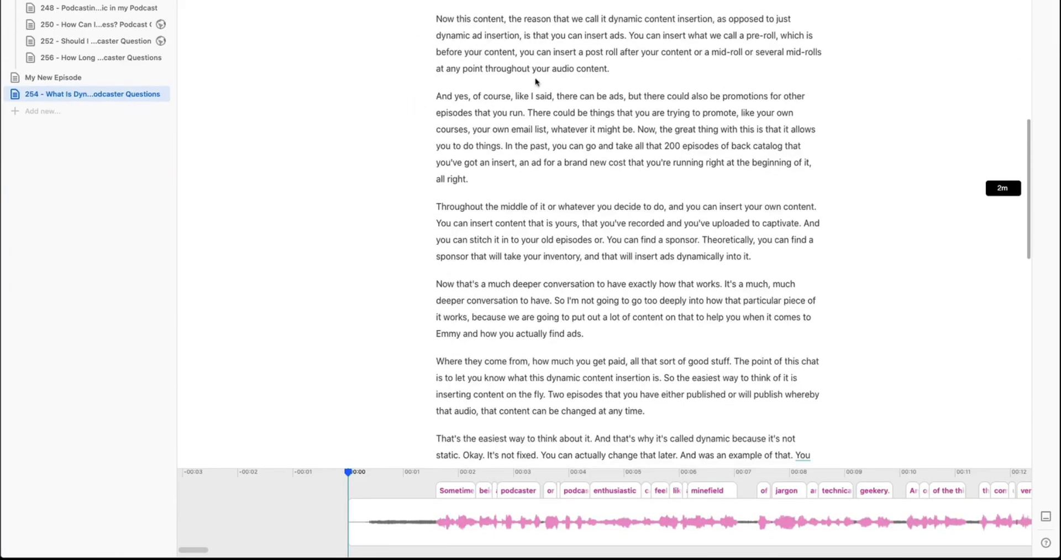
{"action": "scroll", "coordinate": [535, 81], "scroll_direction": "down", "scroll_amount": 2}
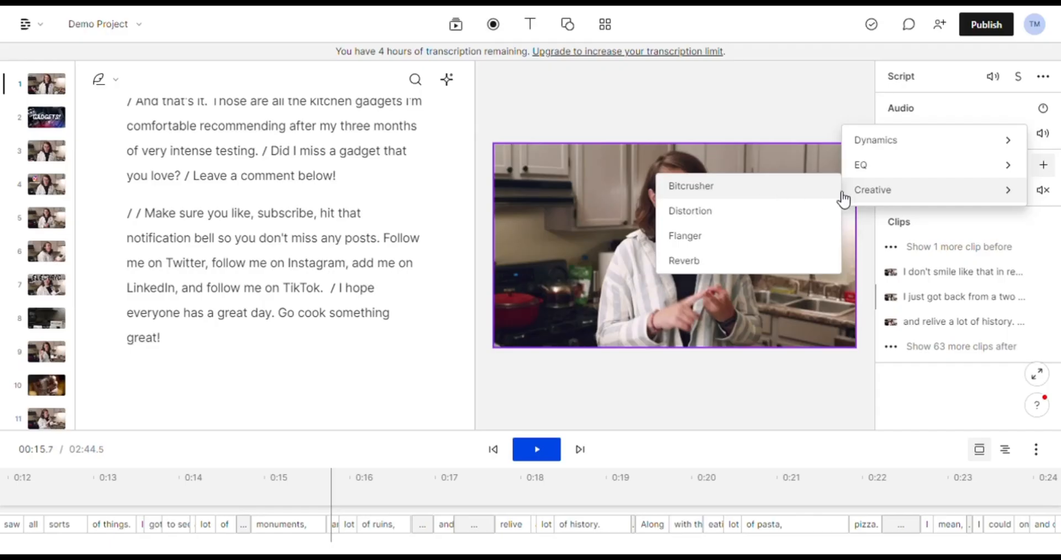
- Add a Dynamics > Ducking effect at 12% amount, then select 'Hi everyone' in the script
{"action": "mouse_move", "coordinate": [886, 166]}
{"action": "mouse_move", "coordinate": [901, 150]}
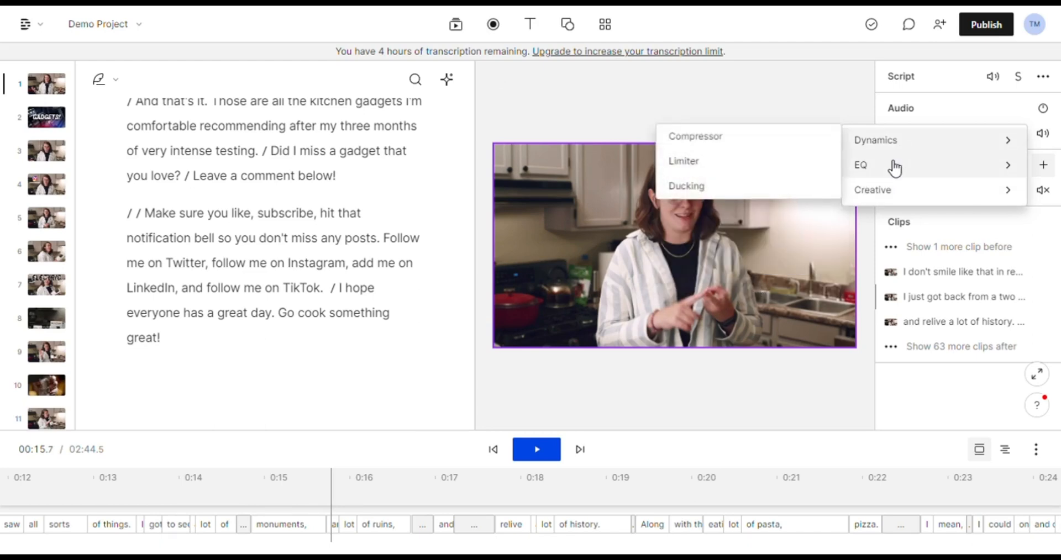
{"action": "left_click", "coordinate": [740, 188]}
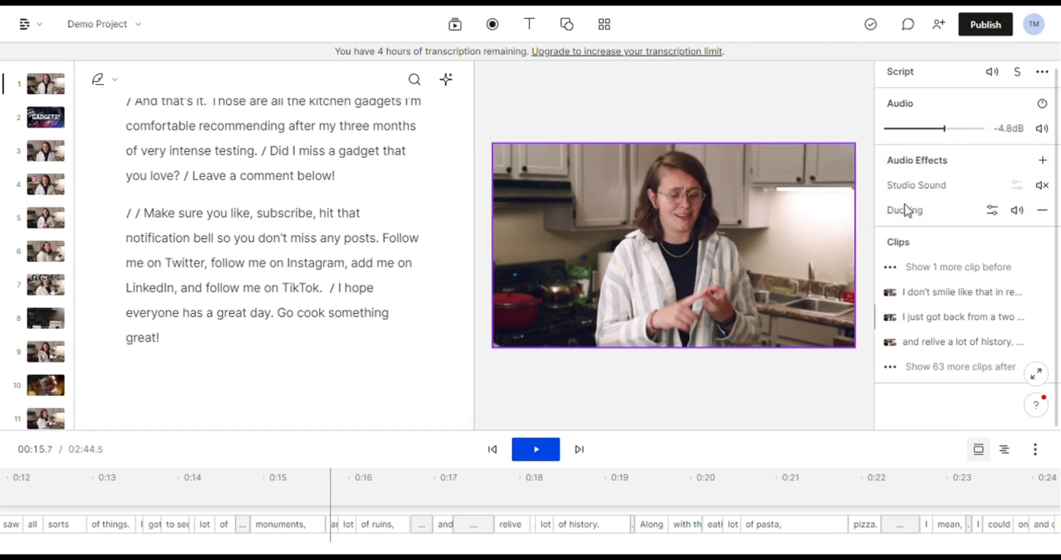
{"action": "left_click", "coordinate": [993, 211]}
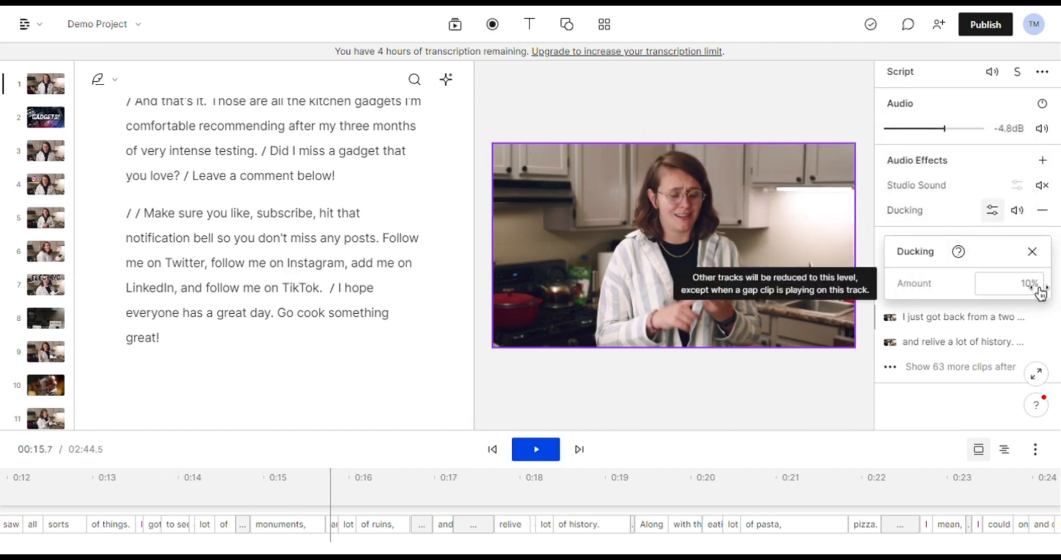
{"action": "left_click_drag", "start_coordinate": [1037, 291], "coordinate": [625, 276]}
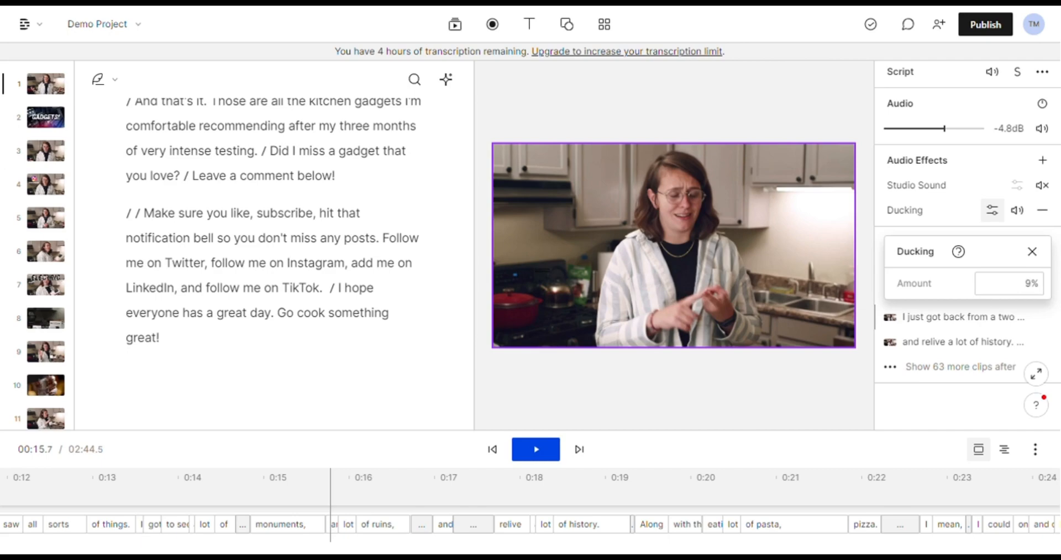
{"action": "left_click", "coordinate": [1031, 251]}
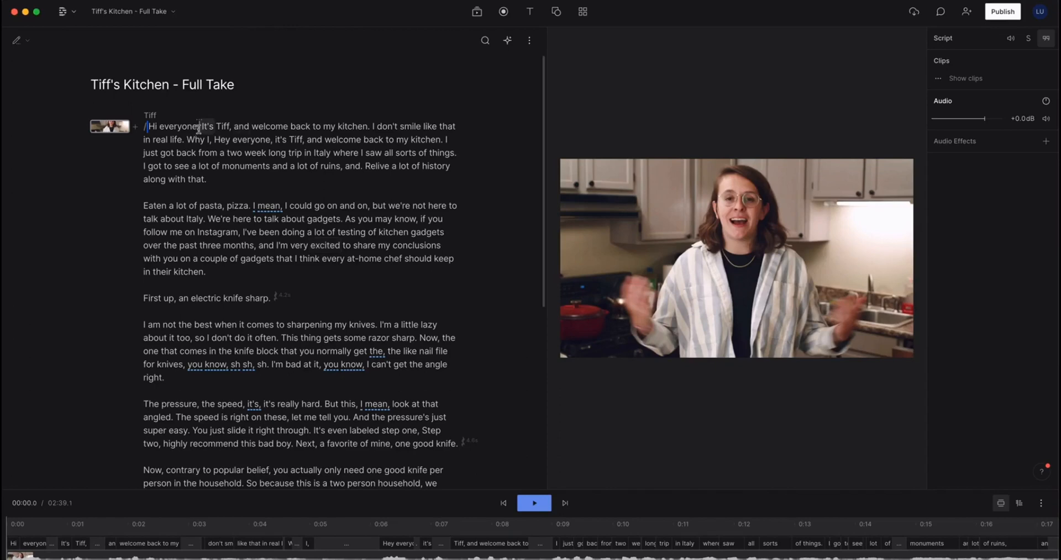
{"action": "left_click_drag", "start_coordinate": [199, 128], "coordinate": [148, 126]}
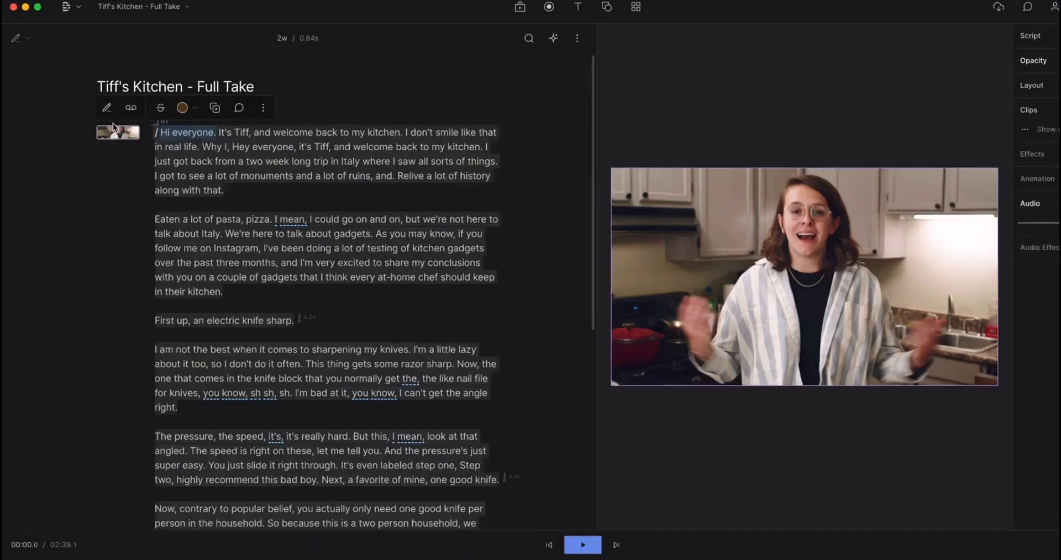
- Insert a scene break so a new scene begins at 'As you know'
{"action": "left_click", "coordinate": [106, 108]}
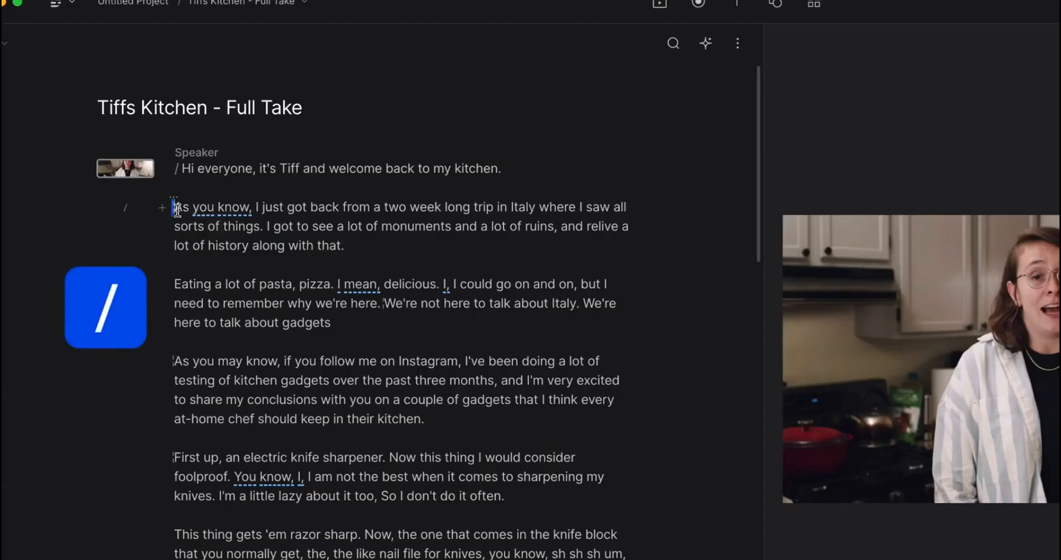
{"action": "key", "text": "slash"}
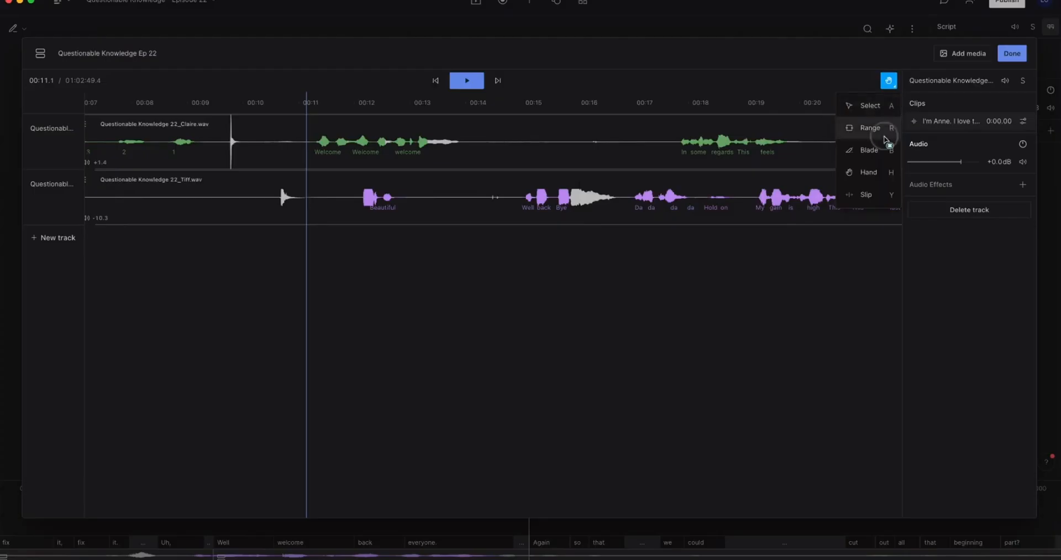
- Cut the roughly 1.26-second stretch containing 'Beautiful' from the lower Tiff track, leaving a gap
{"action": "left_click", "coordinate": [881, 138]}
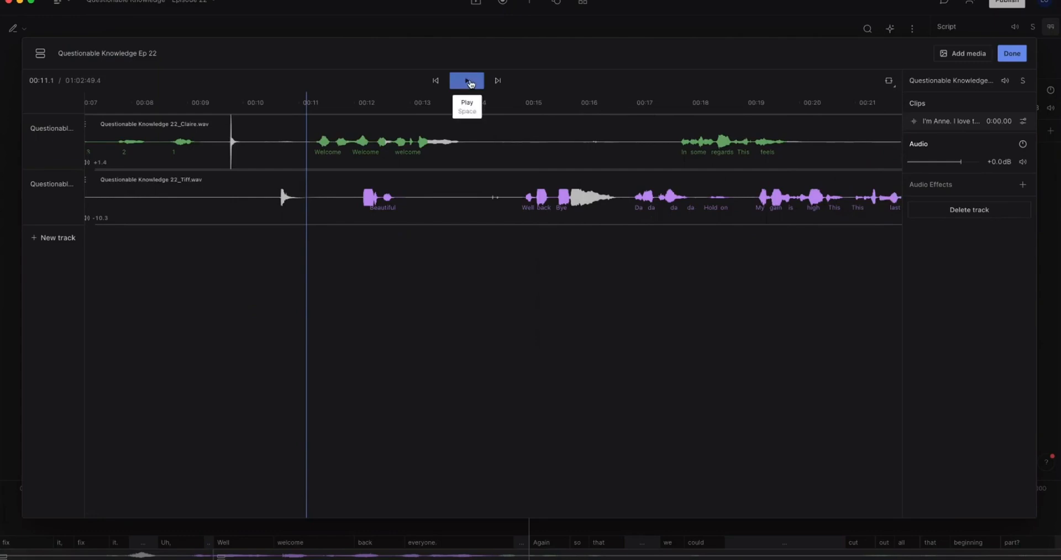
{"action": "left_click", "coordinate": [469, 82]}
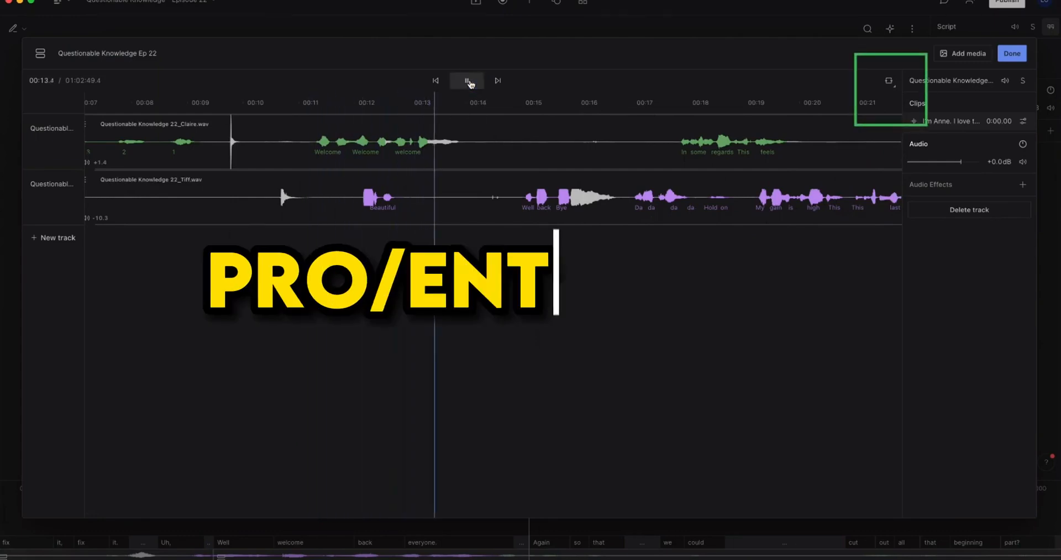
{"action": "left_click", "coordinate": [470, 83]}
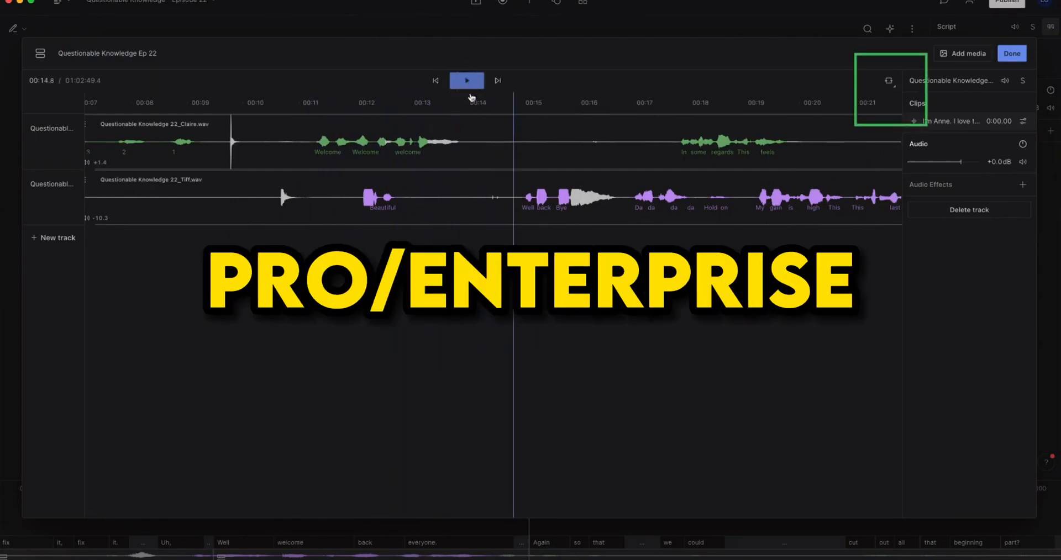
{"action": "left_click_drag", "start_coordinate": [316, 208], "coordinate": [438, 204]}
{"action": "key", "text": "Delete"}
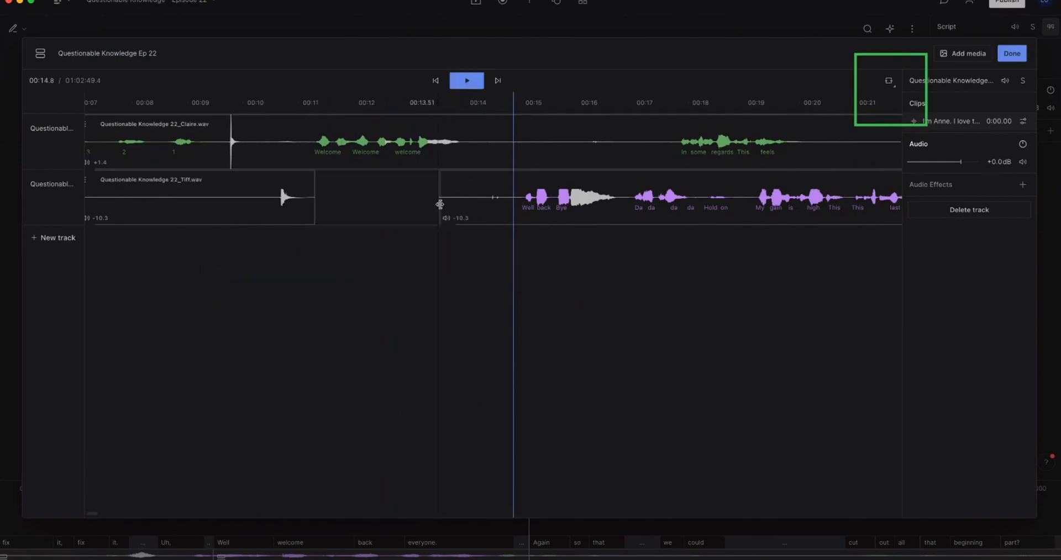
{"action": "key", "text": "a"}
- Select the upper speaker's clip and the lower track's later clip, then leave the timeline view
{"action": "left_click", "coordinate": [296, 142]}
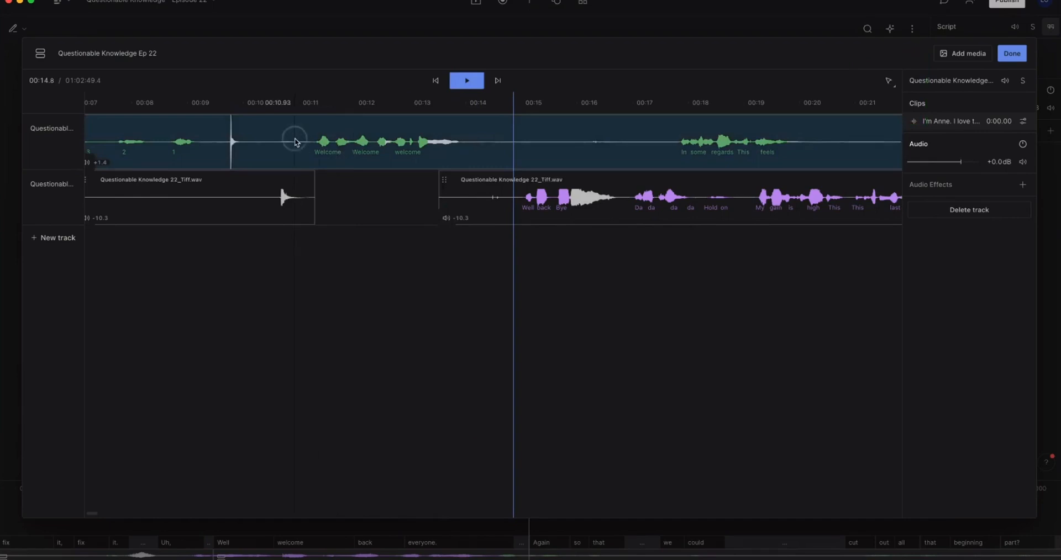
{"action": "scroll", "coordinate": [499, 322], "scroll_direction": "left", "scroll_amount": 2}
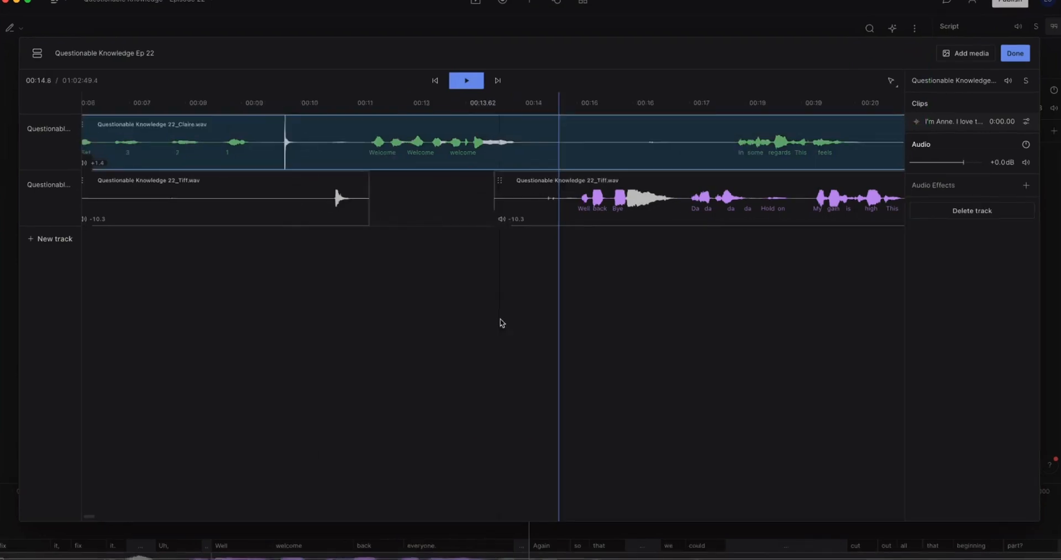
{"action": "left_click", "coordinate": [650, 211], "text": "shift"}
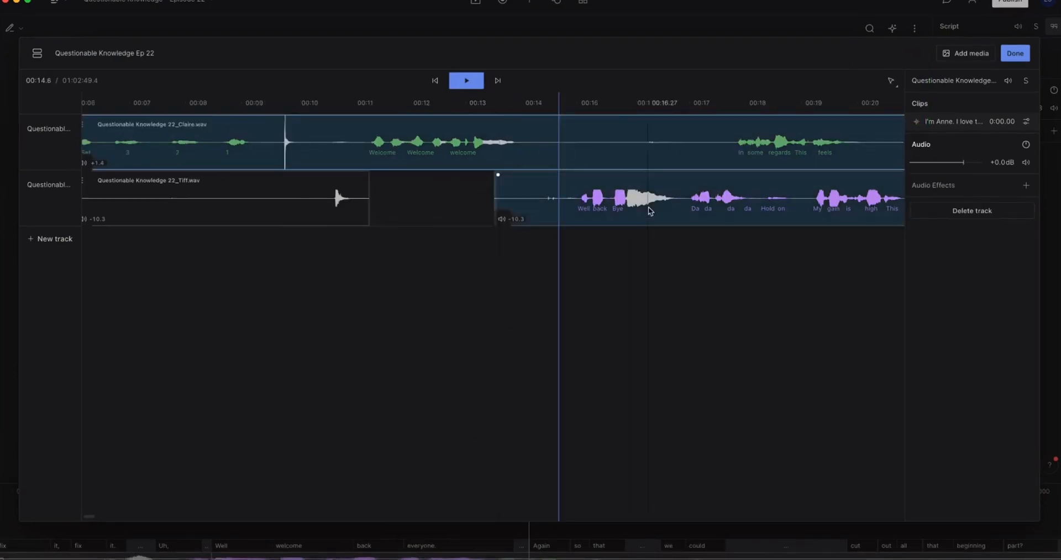
{"action": "key", "text": "Escape"}
- Delete the two transcript lines before the welcome-back line, plus the leftover empty line
{"action": "left_click", "coordinate": [363, 185]}
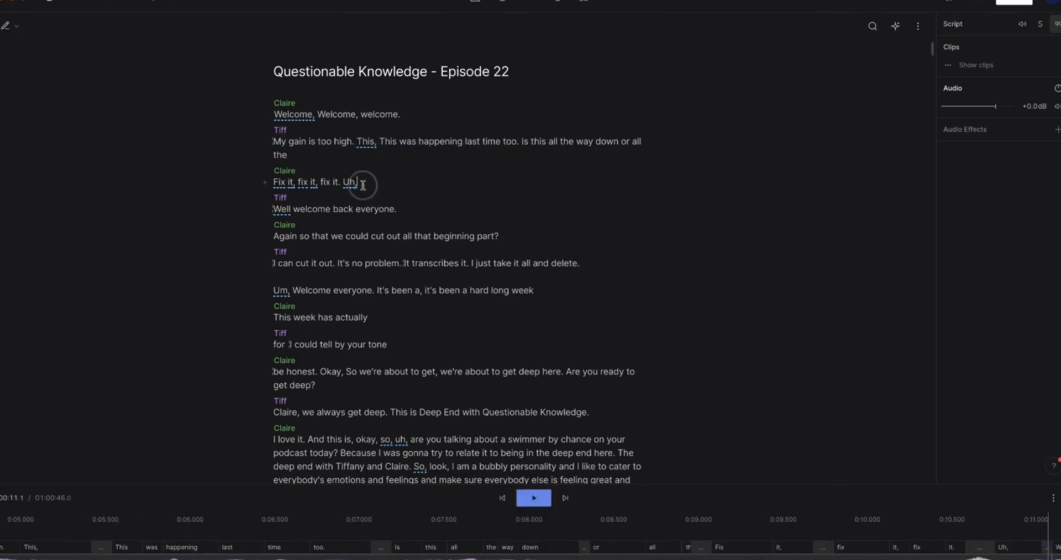
{"action": "left_click_drag", "start_coordinate": [363, 185], "coordinate": [274, 139]}
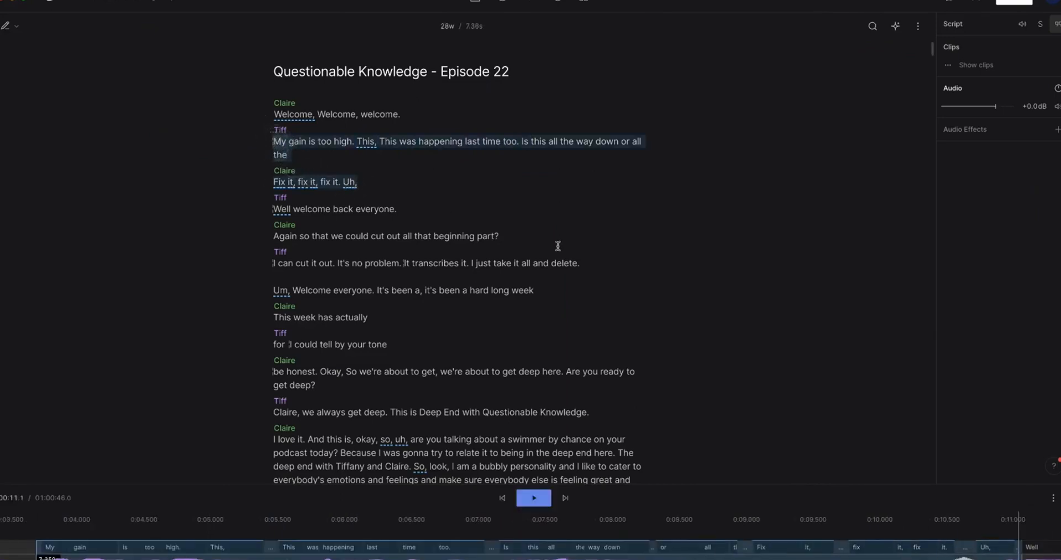
{"action": "key", "text": "BackSpace"}
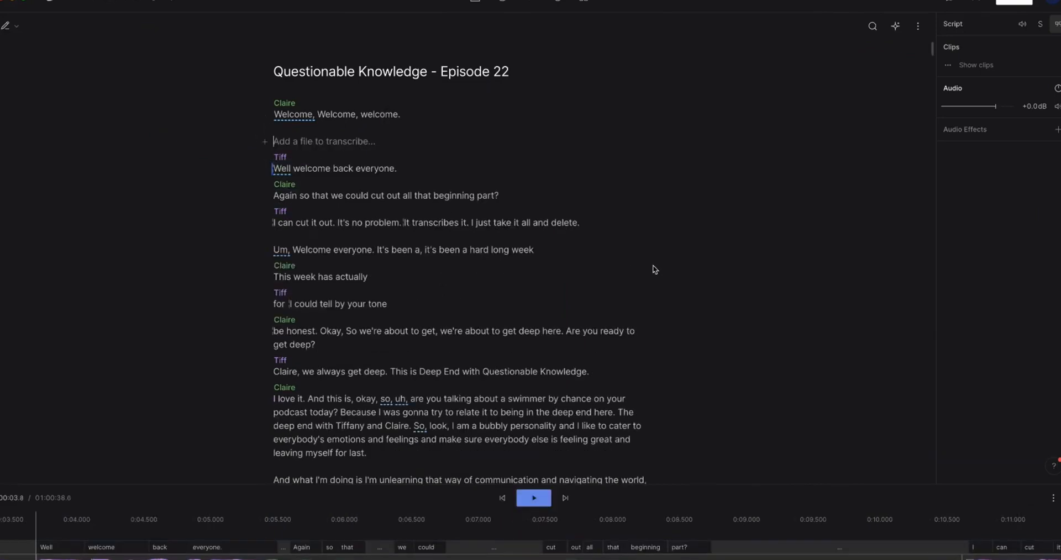
{"action": "key", "text": "BackSpace"}
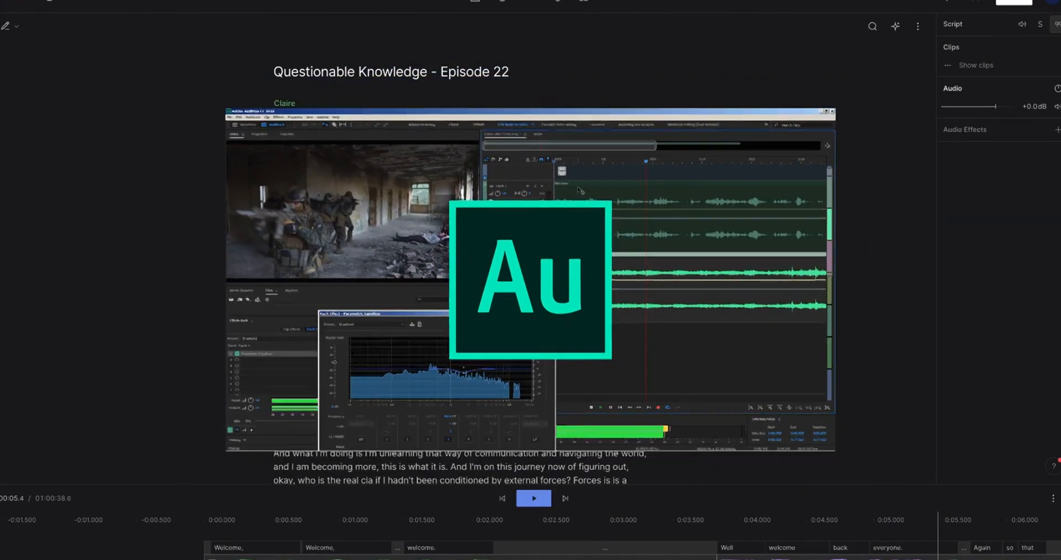
- Strike through the line 'I could tell by your tone' in the transcript
{"action": "left_click_drag", "start_coordinate": [395, 279], "coordinate": [290, 277]}
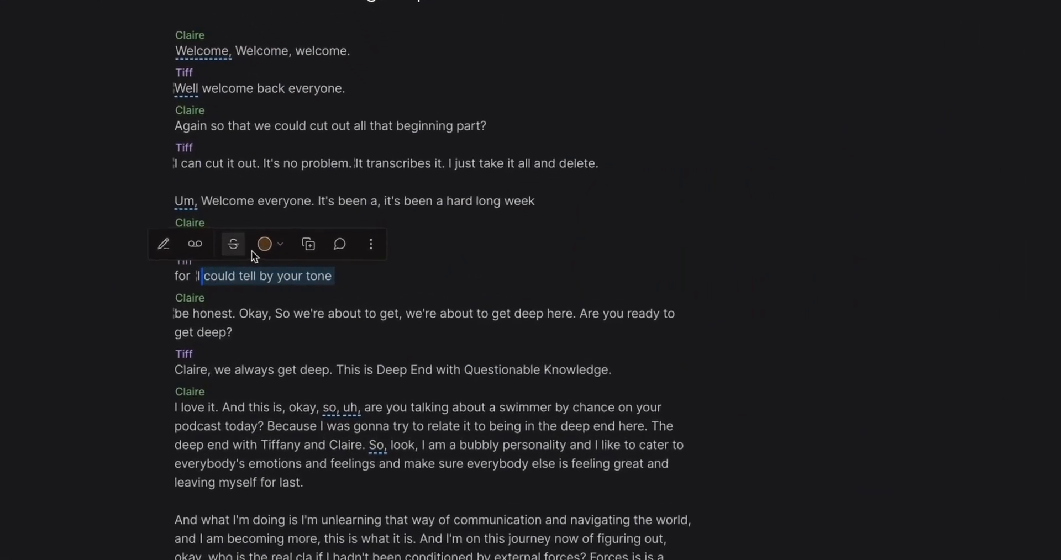
{"action": "left_click", "coordinate": [268, 250]}
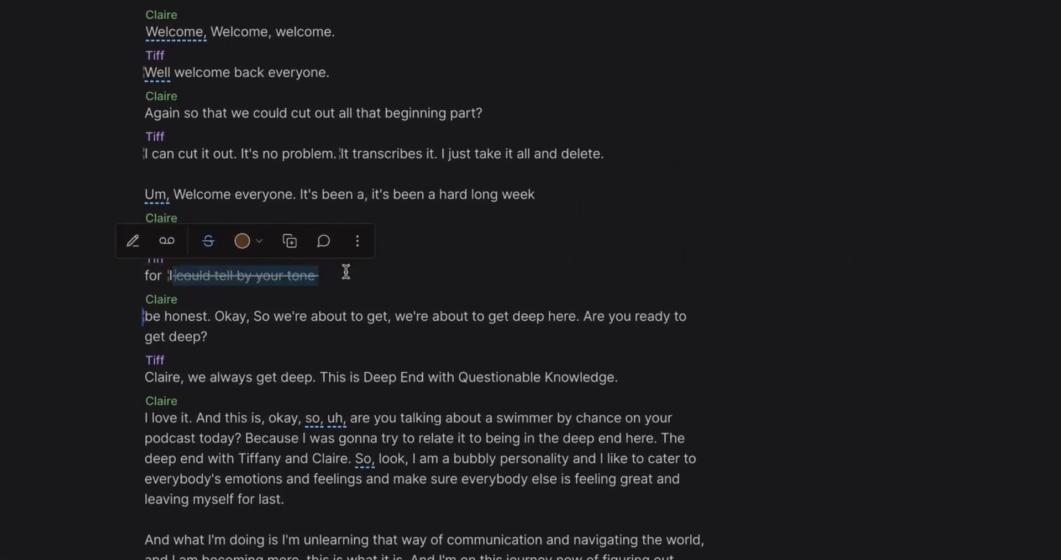
{"action": "left_click", "coordinate": [429, 293]}
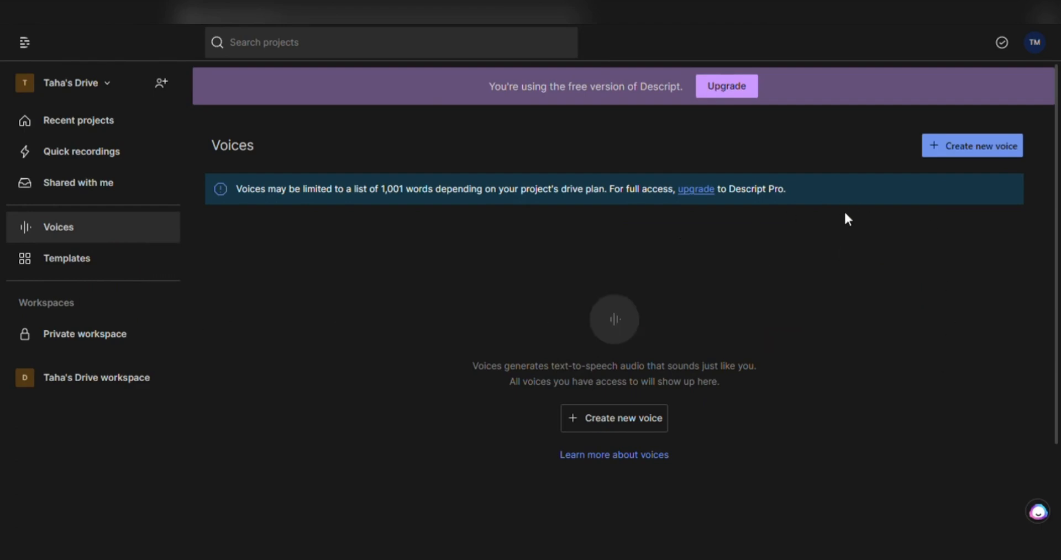
- Create a new Overdub voice and name it 'Tutorial'
{"action": "left_click", "coordinate": [977, 146]}
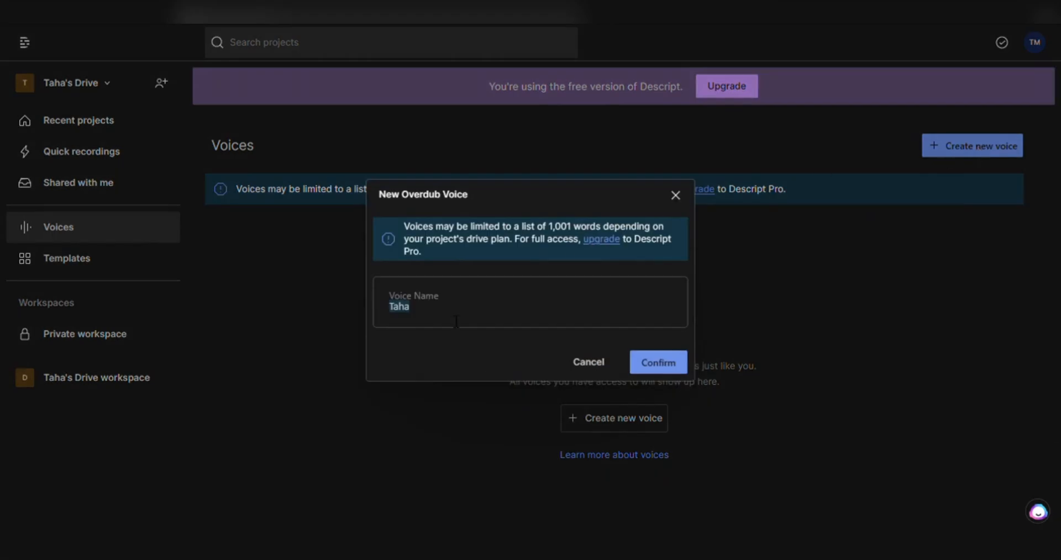
{"action": "key", "text": "BackSpace"}
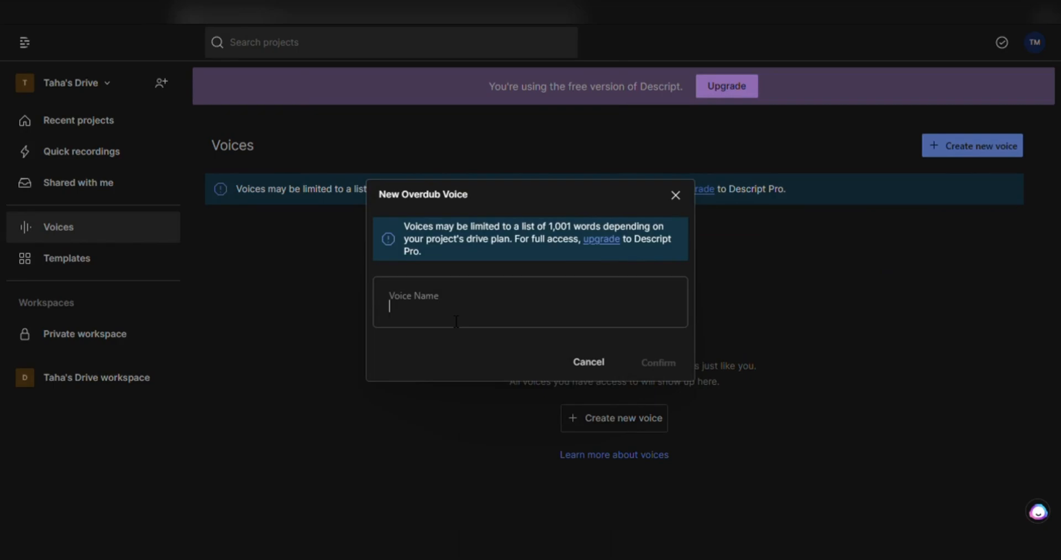
{"action": "type", "text": "Tutorial"}
{"action": "key", "text": "Return"}
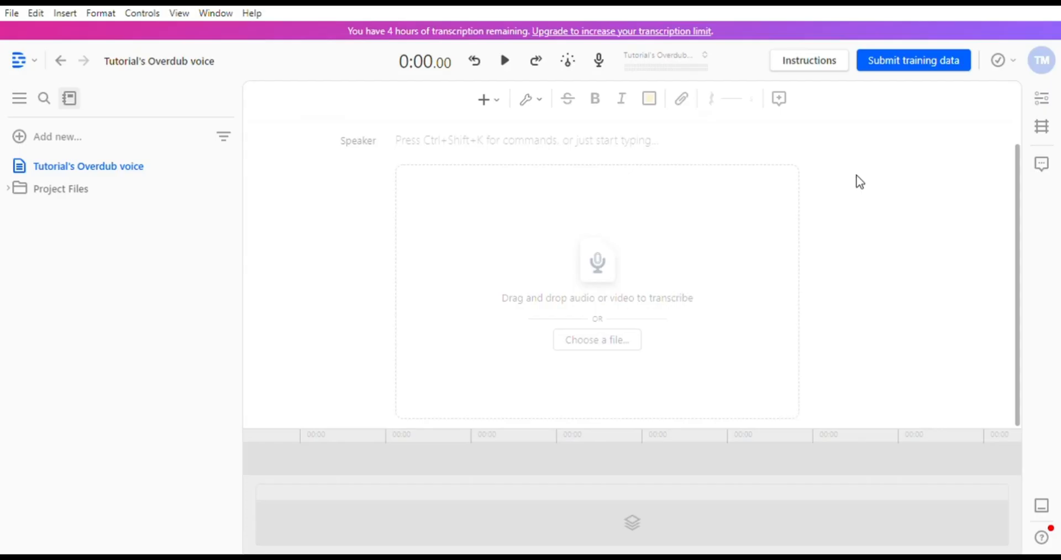
{"action": "left_click", "coordinate": [863, 71]}
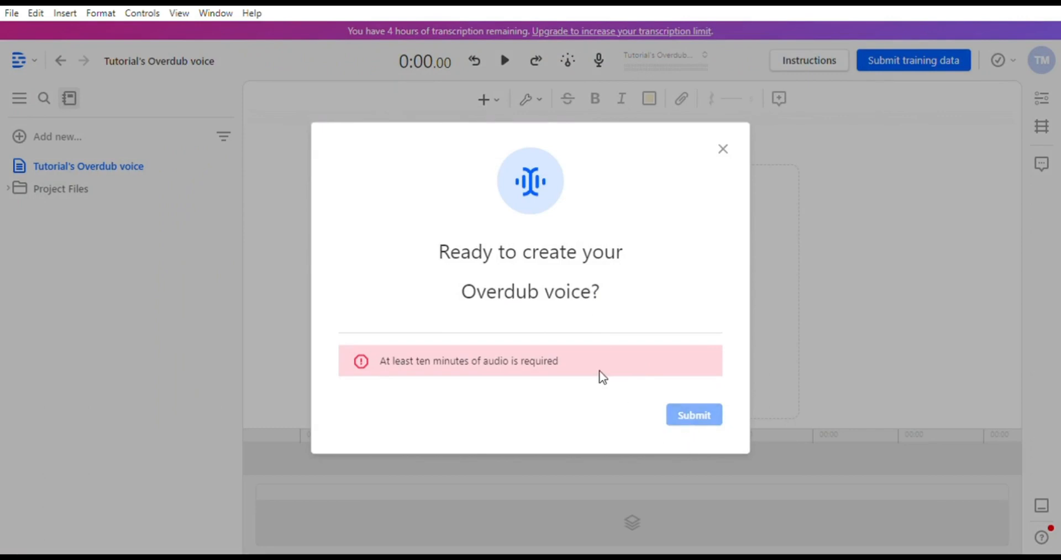
{"action": "left_click", "coordinate": [729, 152]}
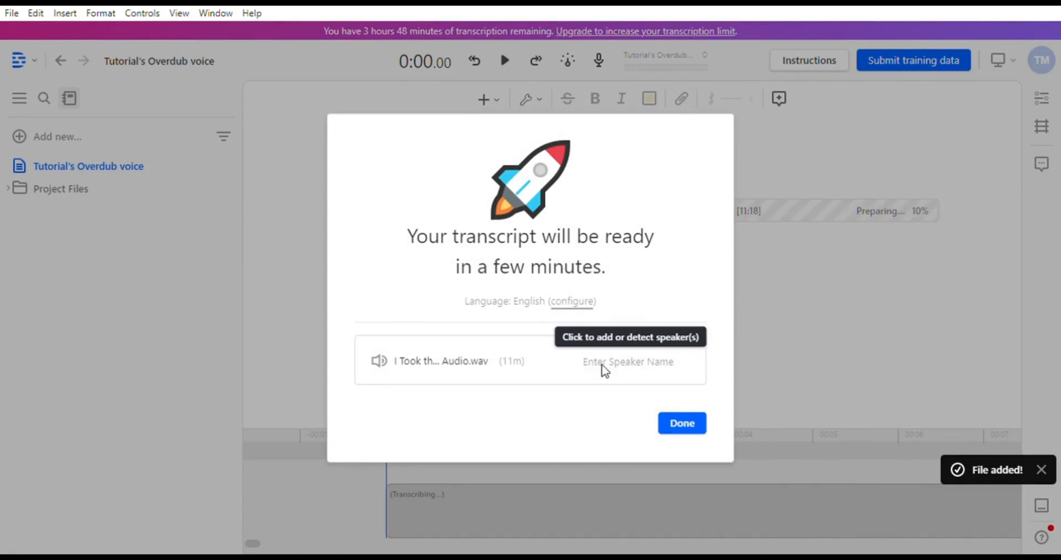
{"action": "left_click", "coordinate": [663, 361]}
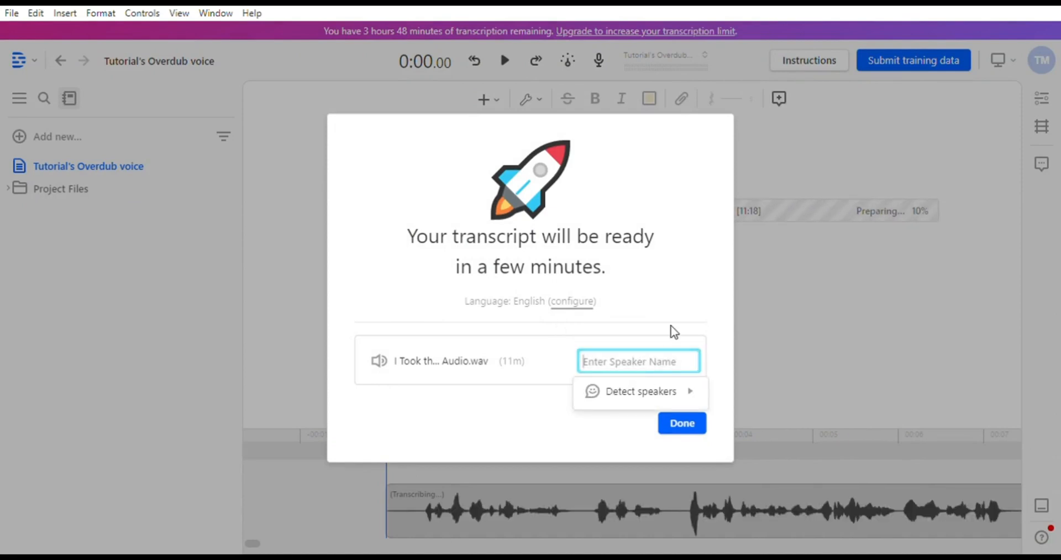
{"action": "key", "text": "Return"}
{"action": "left_click", "coordinate": [694, 429]}
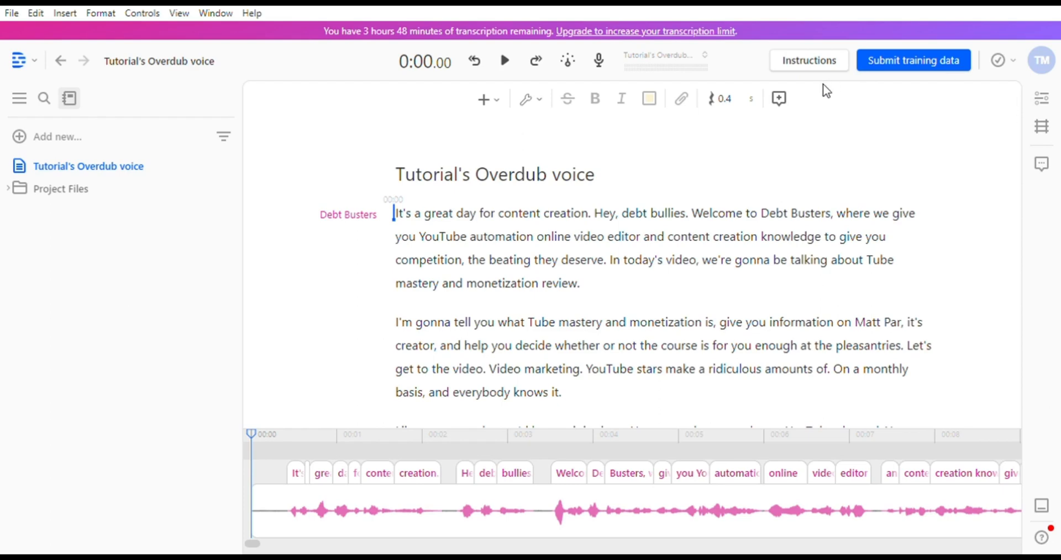
- Record the voice ID verification statement and submit it with the training data
{"action": "left_click", "coordinate": [860, 70]}
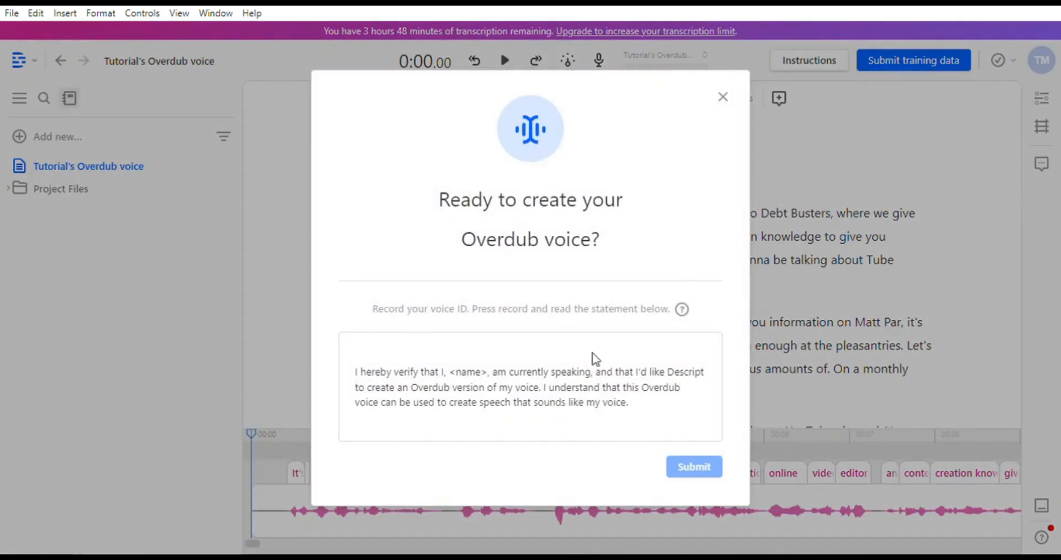
{"action": "scroll", "coordinate": [745, 304], "scroll_direction": "down", "scroll_amount": 2}
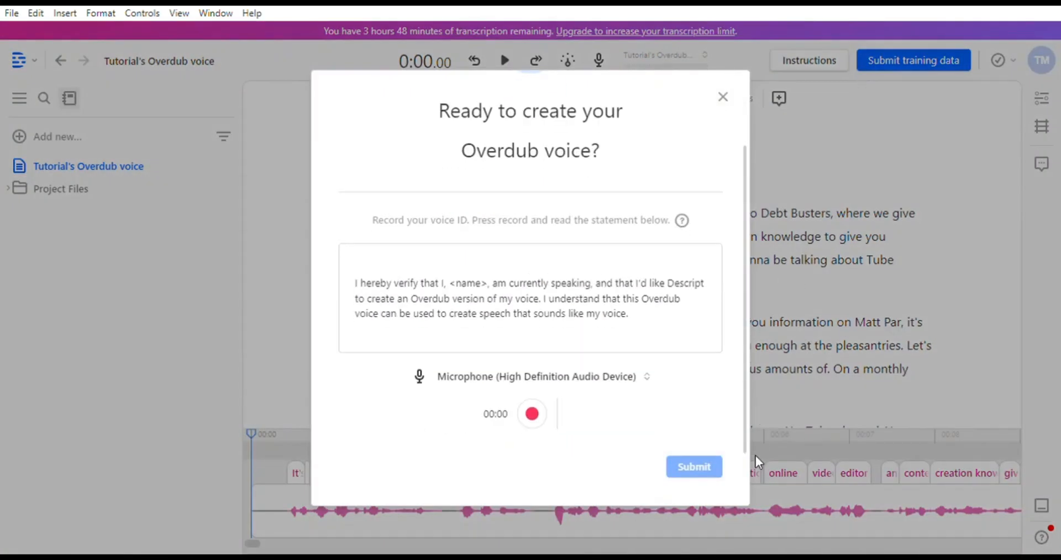
{"action": "left_click", "coordinate": [533, 417]}
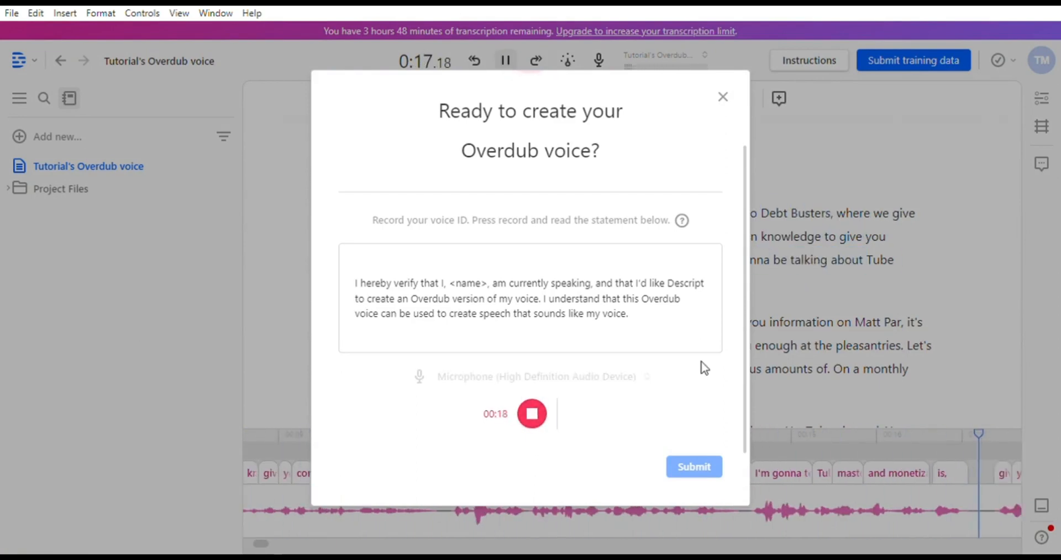
{"action": "left_click", "coordinate": [531, 414]}
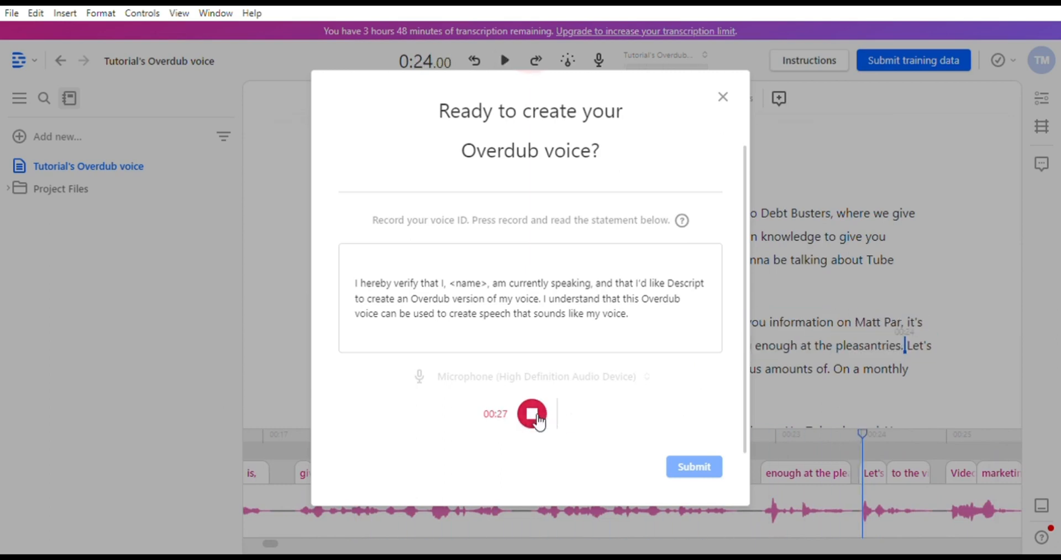
{"action": "left_click", "coordinate": [695, 469]}
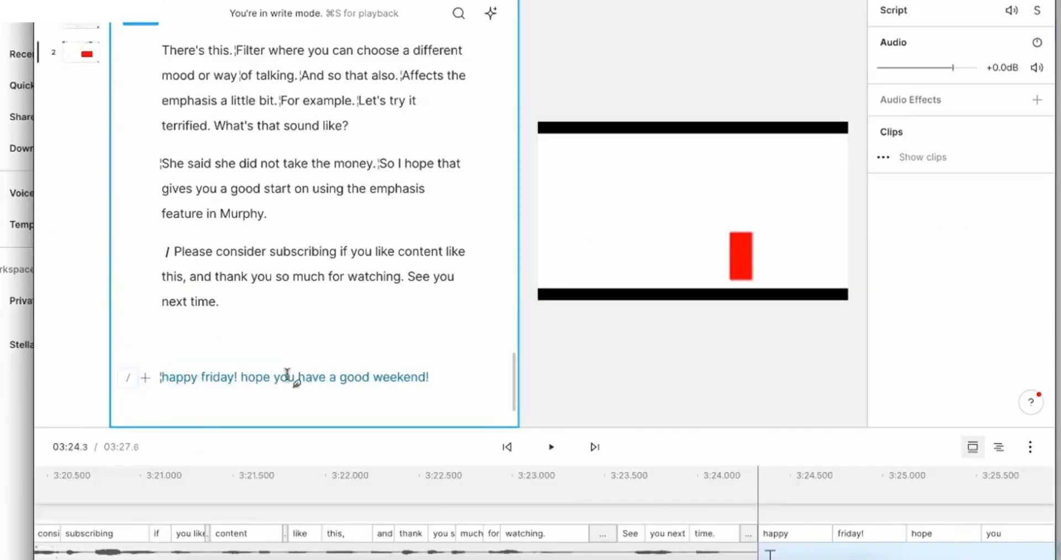
- Add a speaker label to the happy friday line, then scroll to the filler-word matches
{"action": "left_click", "coordinate": [146, 378]}
{"action": "scroll", "coordinate": [504, 280], "scroll_direction": "down", "scroll_amount": 4}
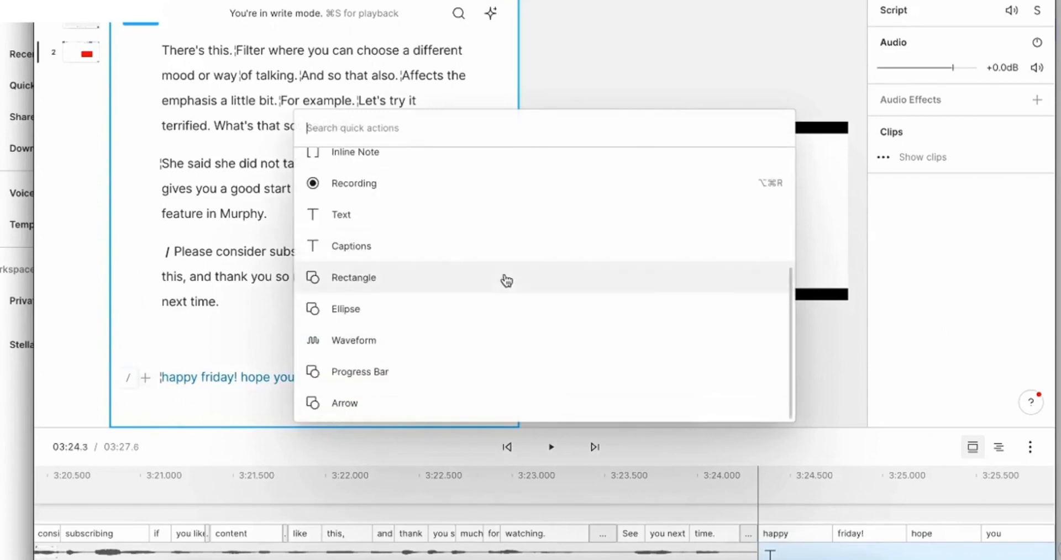
{"action": "scroll", "coordinate": [506, 281], "scroll_direction": "up", "scroll_amount": 4}
{"action": "left_click", "coordinate": [504, 290]}
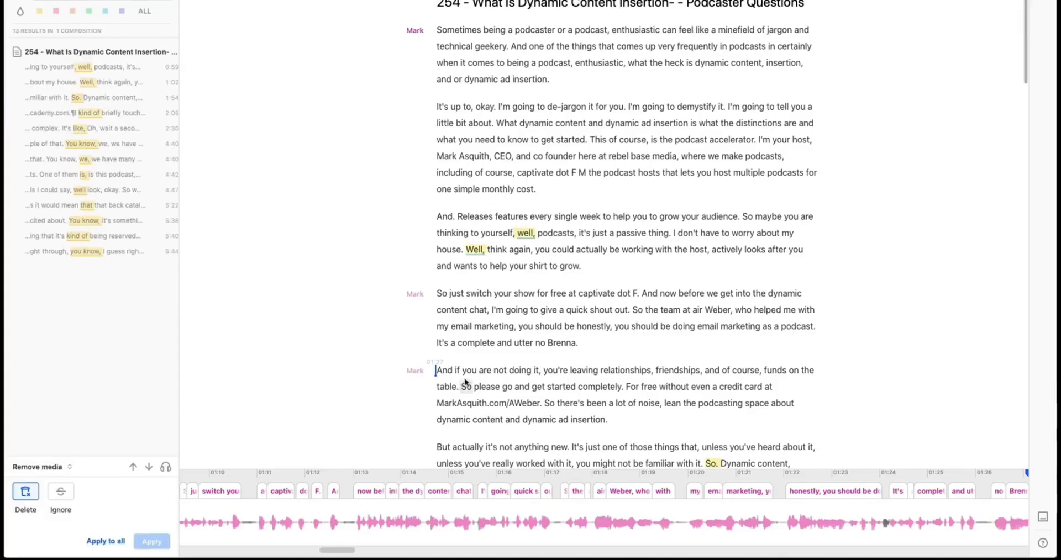
{"action": "scroll", "coordinate": [519, 279], "scroll_direction": "down", "scroll_amount": 2}
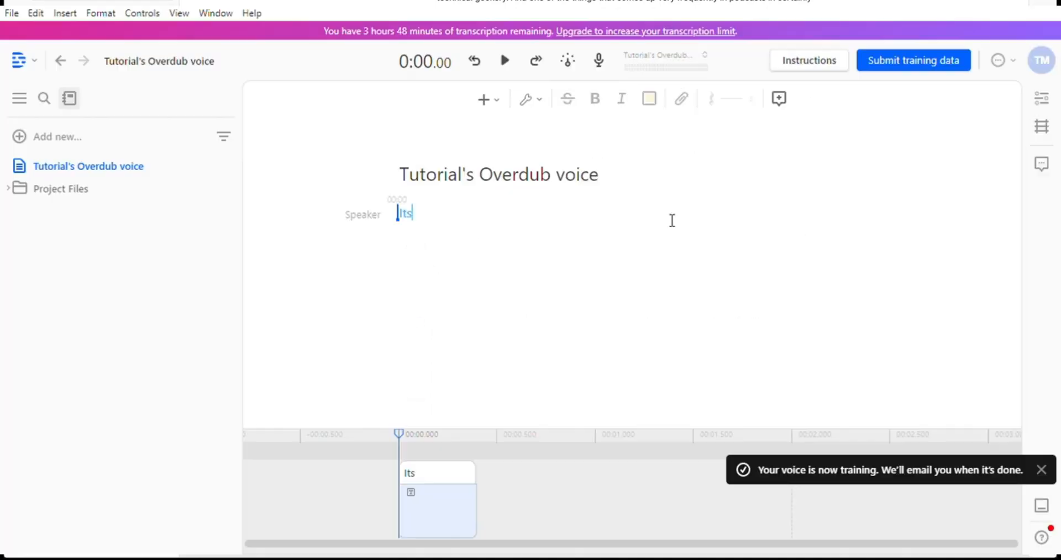
- Write 'a great day for content creation' as the Overdub project's script line
{"action": "type", "text": "a "}
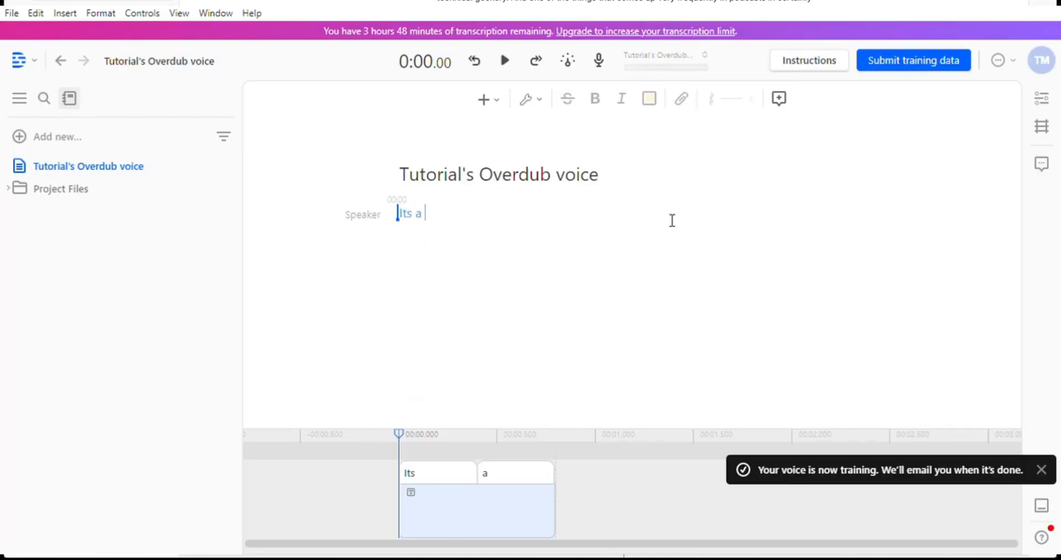
{"action": "type", "text": "great day"}
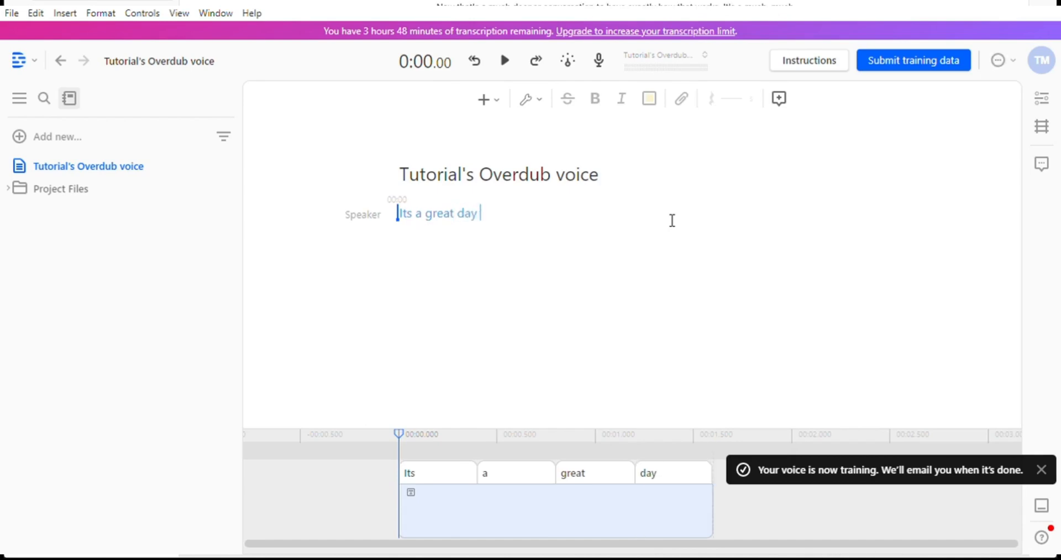
{"action": "type", "text": " for content cr"}
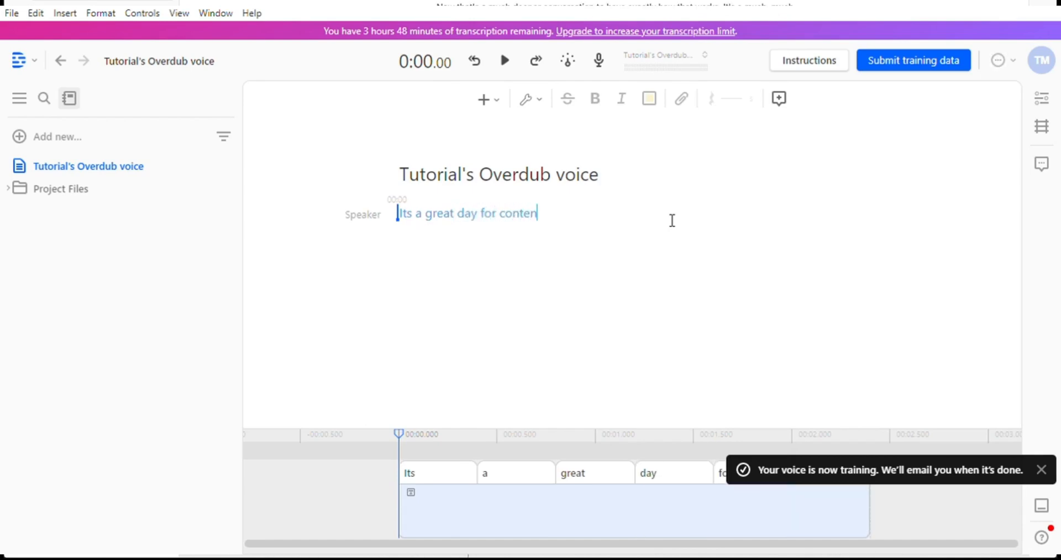
{"action": "type", "text": "eation"}
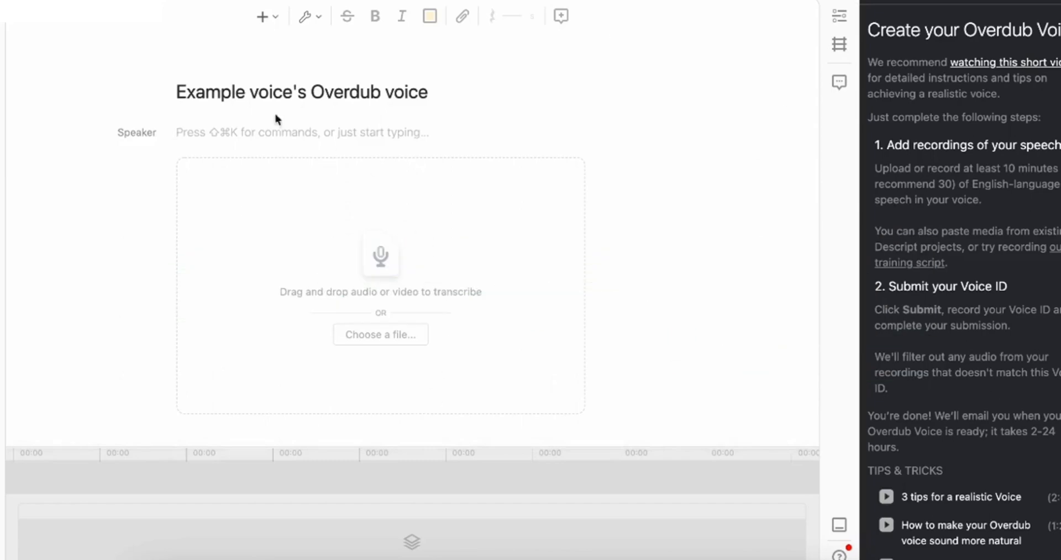
- Record a 32-second screen clip on Track 1 and add it to the project
{"action": "mouse_move", "coordinate": [359, 471]}
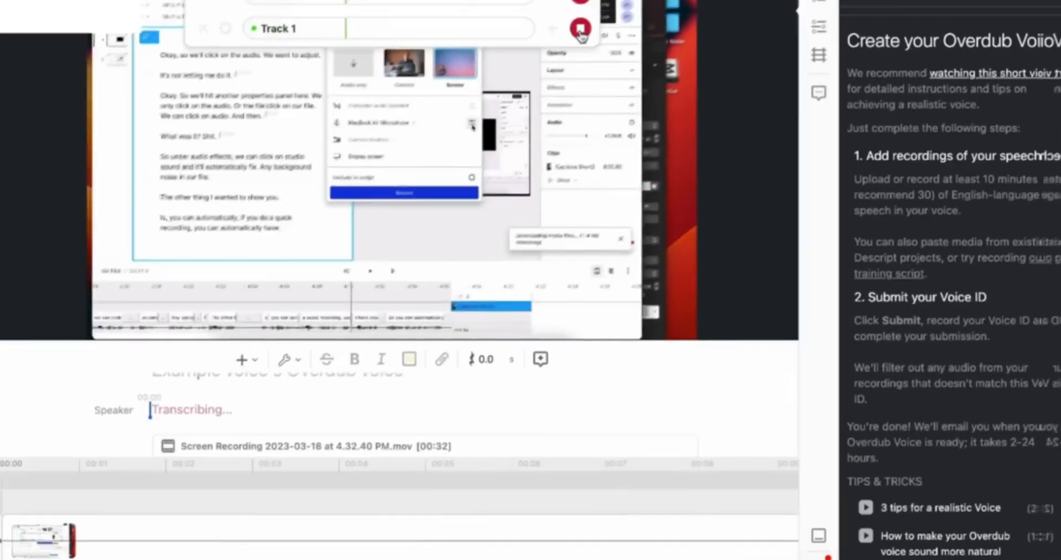
{"action": "left_click", "coordinate": [601, 21]}
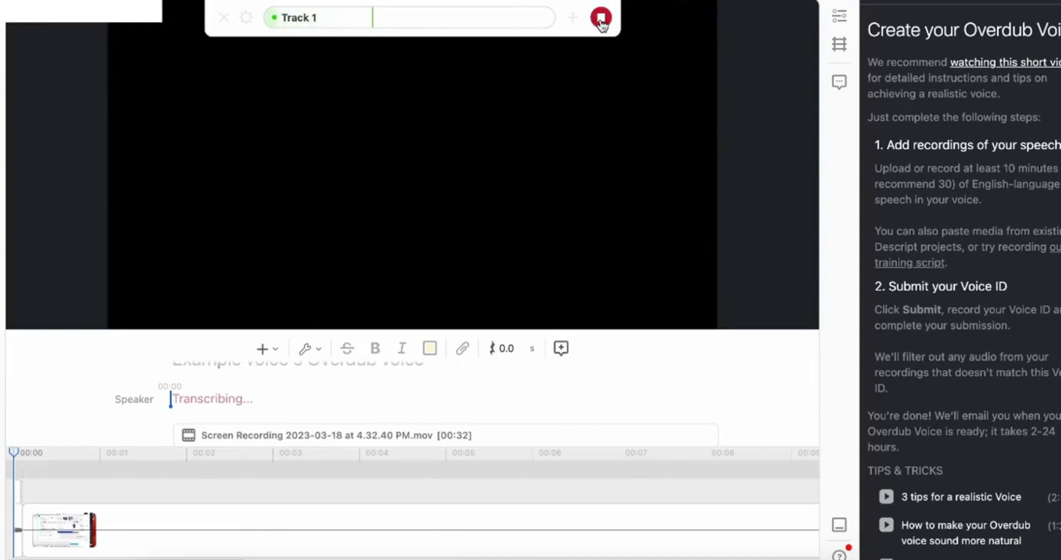
{"action": "left_click", "coordinate": [601, 18]}
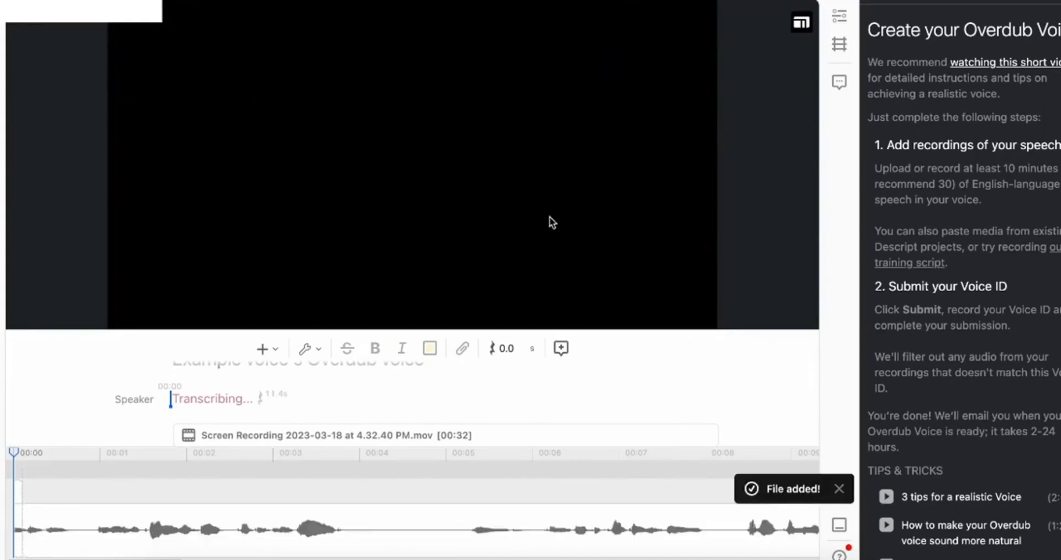